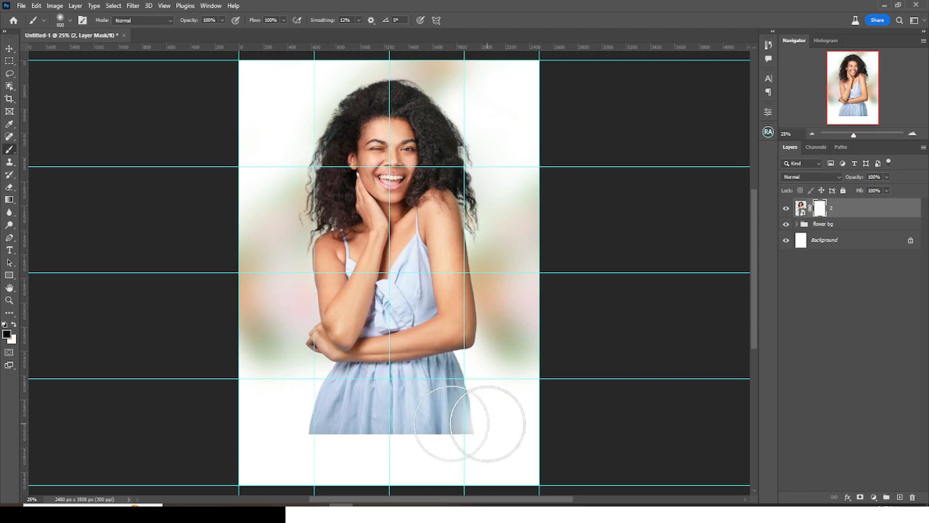
- Group the woman's photo layer and name the group IMAGE
{"action": "key", "text": "ctrl+g"}
{"action": "double_click", "coordinate": [822, 204]}
{"action": "type", "text": "IMAGE"}
{"action": "key", "text": "Return"}
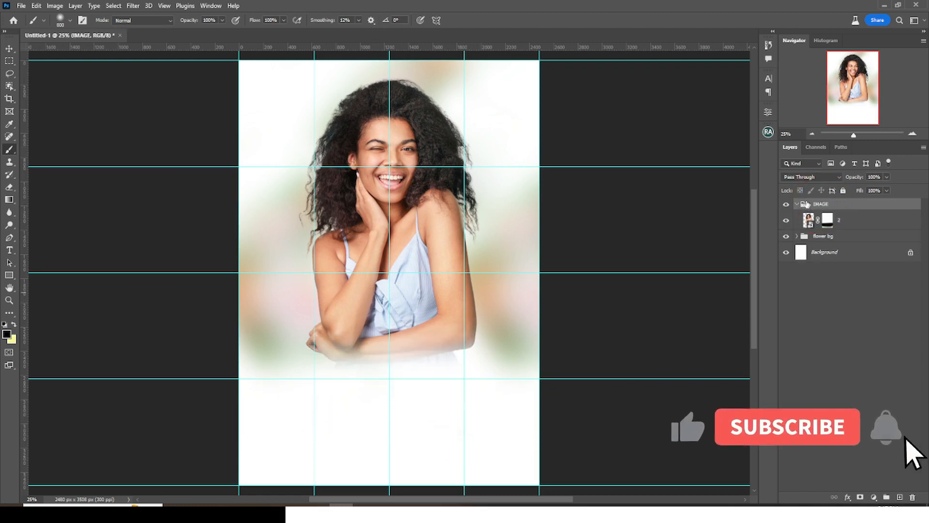
{"action": "left_click", "coordinate": [798, 204]}
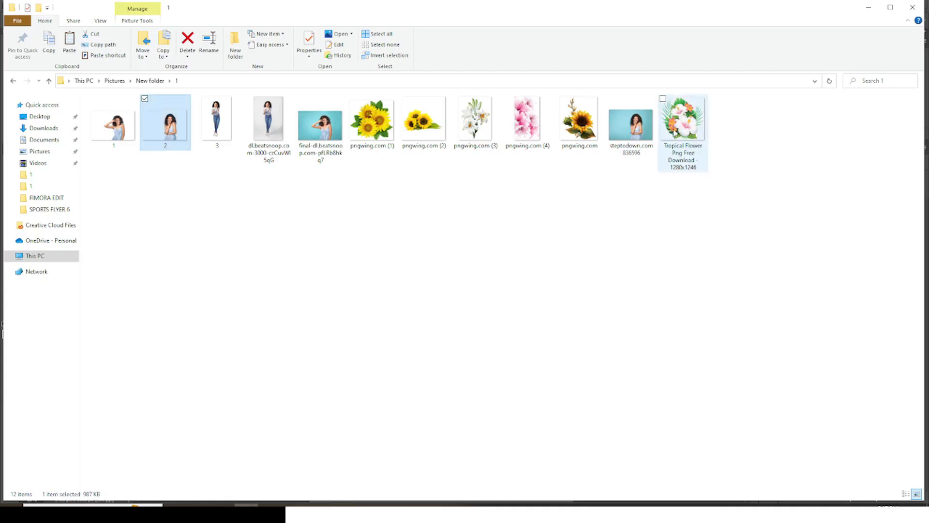
- Place the tropical flower PNG, scaled down into the poster's bottom-left corner
{"action": "left_click_drag", "start_coordinate": [675, 132], "coordinate": [344, 374]}
{"action": "left_click_drag", "start_coordinate": [538, 127], "coordinate": [452, 174]}
{"action": "left_click_drag", "start_coordinate": [411, 219], "coordinate": [368, 333]}
{"action": "left_click_drag", "start_coordinate": [431, 303], "coordinate": [374, 359]}
{"action": "left_click_drag", "start_coordinate": [355, 407], "coordinate": [391, 356]}
{"action": "key", "text": "Return"}
- Duplicate the flowers, flip the copy horizontally and vertically, and tuck it top-right
{"action": "key", "text": "ctrl+j"}
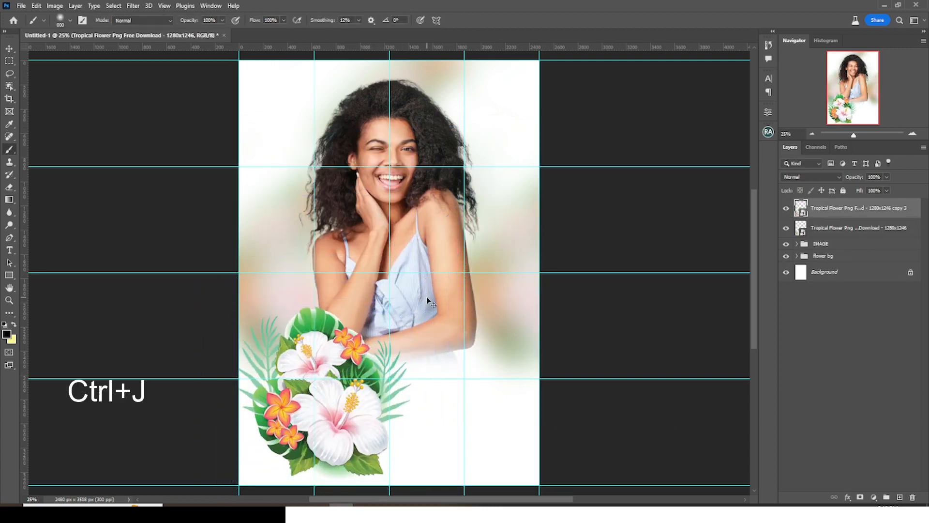
{"action": "key", "text": "ctrl+t"}
{"action": "right_click", "coordinate": [318, 348]}
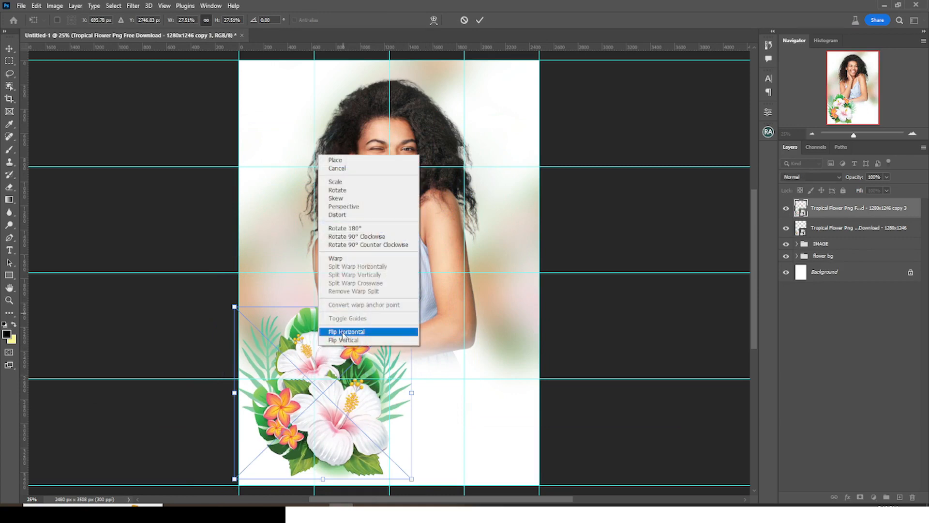
{"action": "left_click", "coordinate": [343, 333]}
{"action": "right_click", "coordinate": [347, 331]}
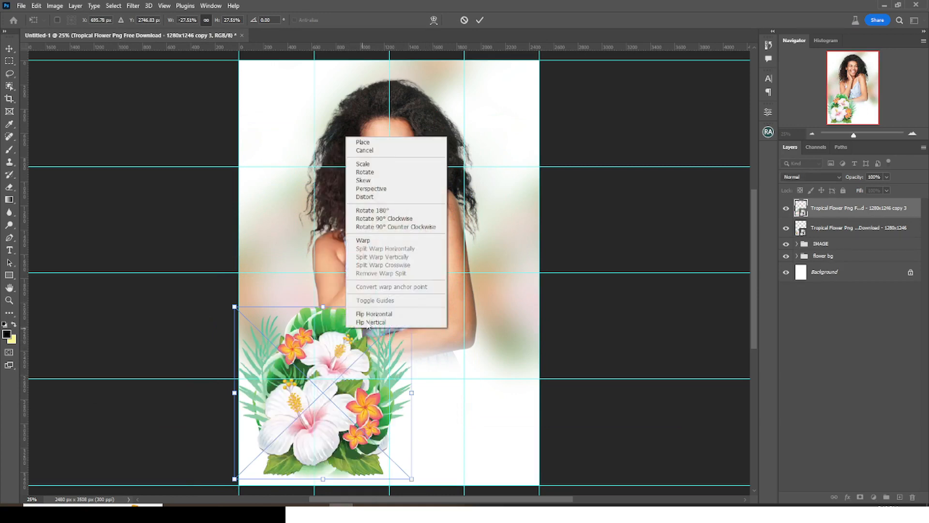
{"action": "left_click", "coordinate": [369, 324]}
{"action": "left_click_drag", "start_coordinate": [374, 340], "coordinate": [529, 76]}
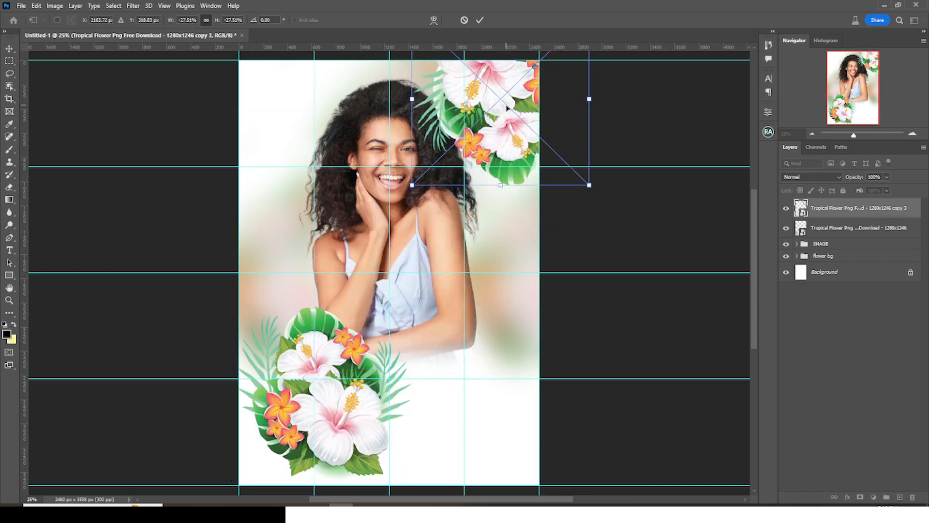
{"action": "left_click_drag", "start_coordinate": [505, 105], "coordinate": [510, 100]}
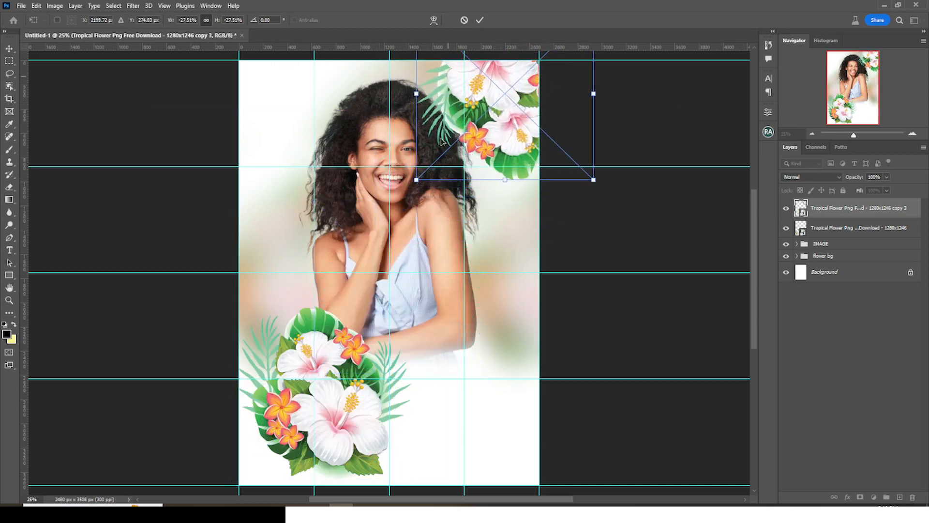
{"action": "left_click_drag", "start_coordinate": [502, 144], "coordinate": [497, 136]}
{"action": "key", "text": "Return"}
- Select both flower layers and group them together
{"action": "key", "text": "b"}
{"action": "key", "text": "v"}
{"action": "left_click", "coordinate": [841, 228], "text": "shift"}
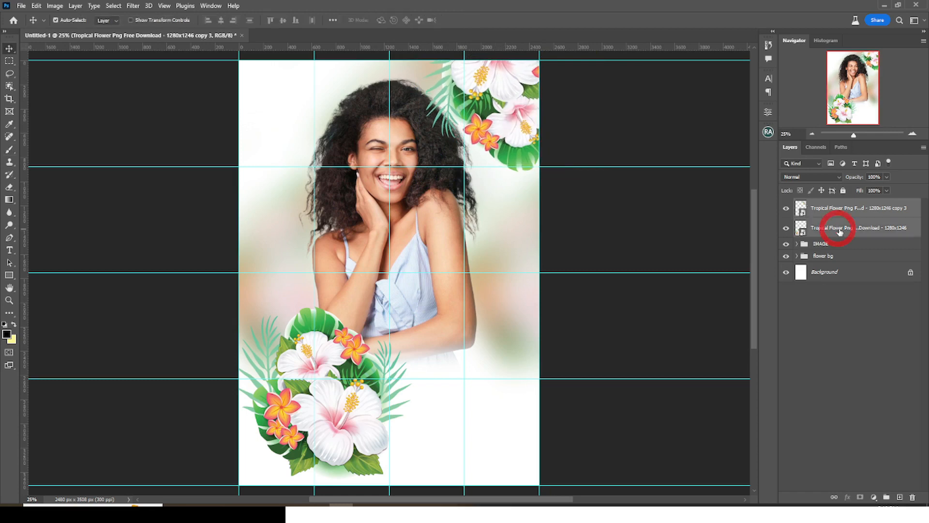
{"action": "key", "text": "ctrl+g"}
{"action": "double_click", "coordinate": [824, 204]}
- Name the flower group FLOWERS and place the standing woman-with-coffee photo, scaled down
{"action": "type", "text": "FLOWERS"}
{"action": "key", "text": "Return"}
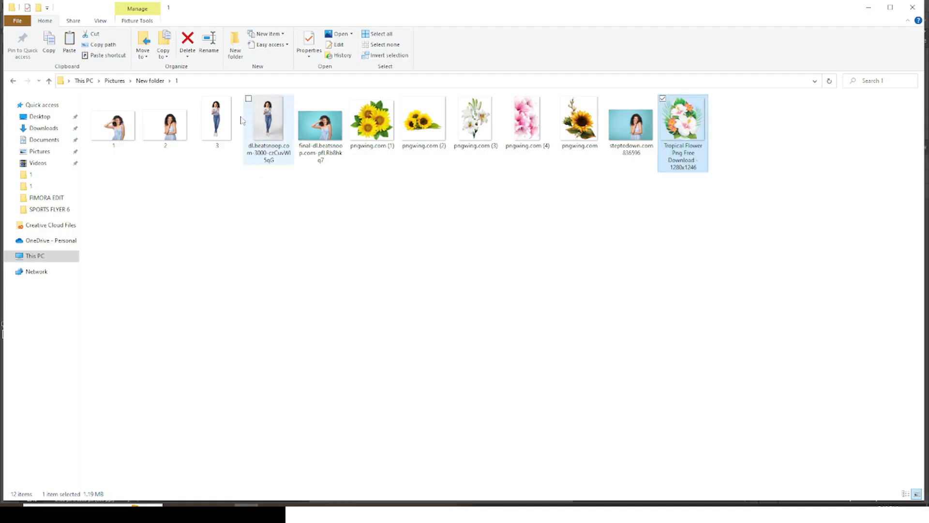
{"action": "left_click_drag", "start_coordinate": [216, 121], "coordinate": [370, 300]}
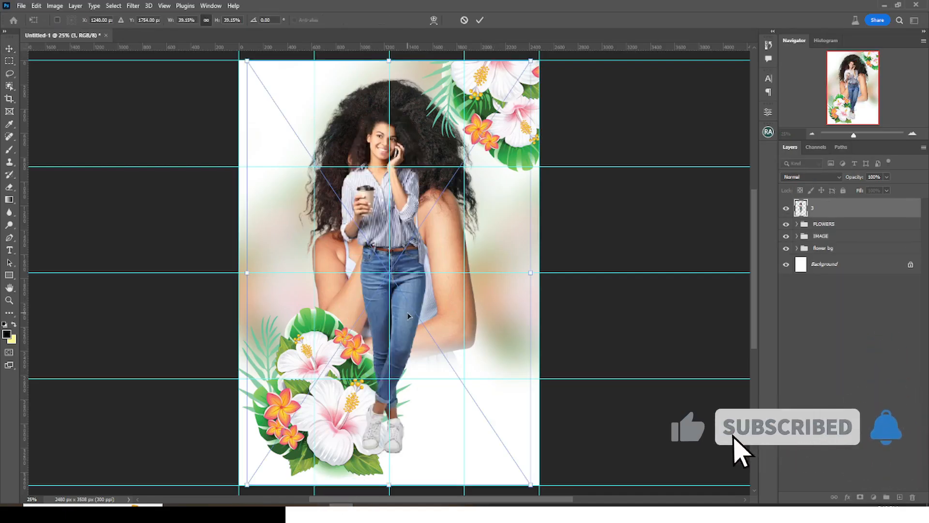
{"action": "left_click_drag", "start_coordinate": [533, 61], "coordinate": [399, 281]}
{"action": "left_click_drag", "start_coordinate": [358, 343], "coordinate": [424, 310]}
{"action": "key", "text": "Return"}
- Shrink the bottom flower cluster to 23.09% and shift it about 199 px left
{"action": "scroll", "coordinate": [526, 307], "scroll_direction": "up", "scroll_amount": 1}
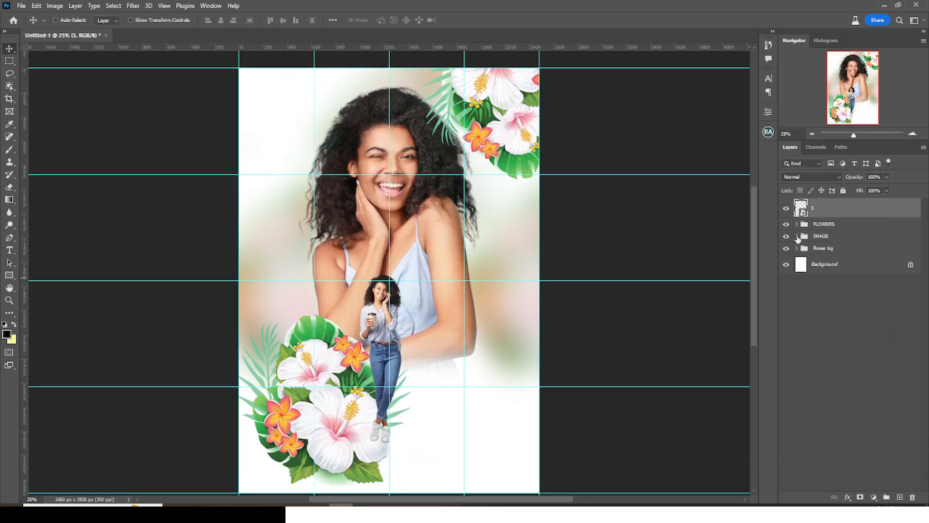
{"action": "left_click", "coordinate": [797, 224]}
{"action": "left_click", "coordinate": [838, 259]}
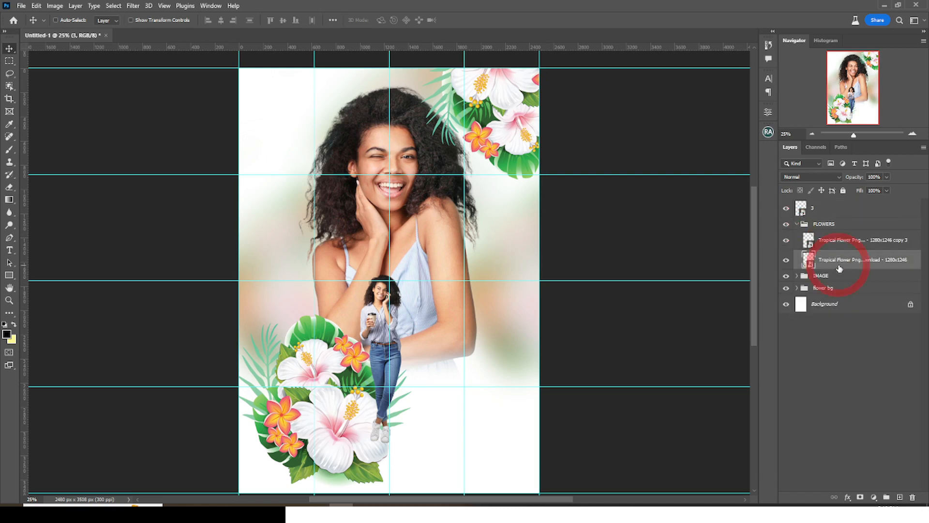
{"action": "key", "text": "ctrl+t"}
{"action": "left_click_drag", "start_coordinate": [411, 315], "coordinate": [375, 334]}
{"action": "left_click_drag", "start_coordinate": [340, 394], "coordinate": [324, 392]}
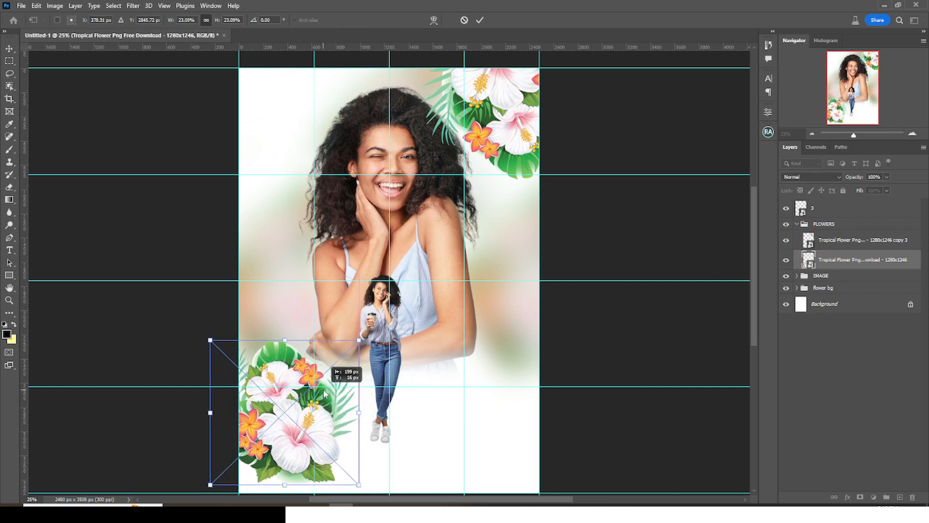
{"action": "key", "text": "Return"}
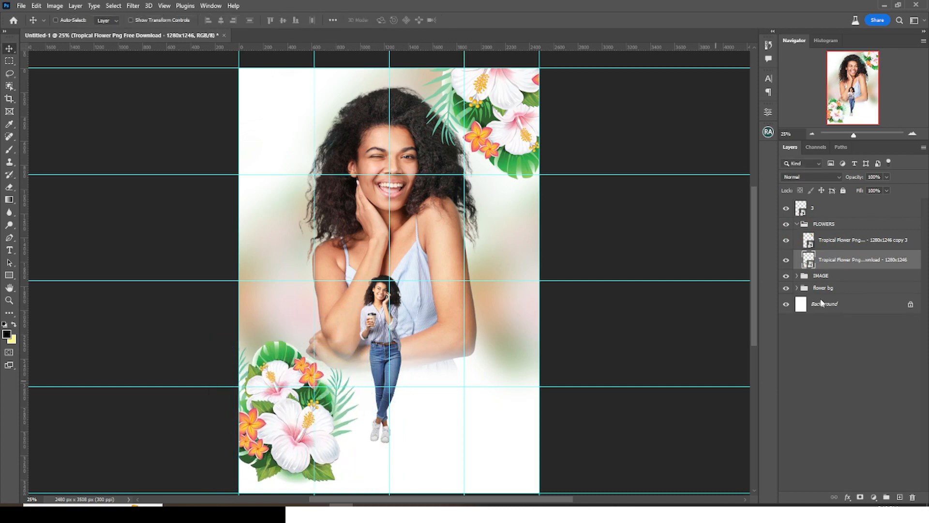
{"action": "left_click", "coordinate": [797, 225]}
- Enlarge the standing woman and centre her on the poster, nudged 30 px left
{"action": "left_click", "coordinate": [823, 211]}
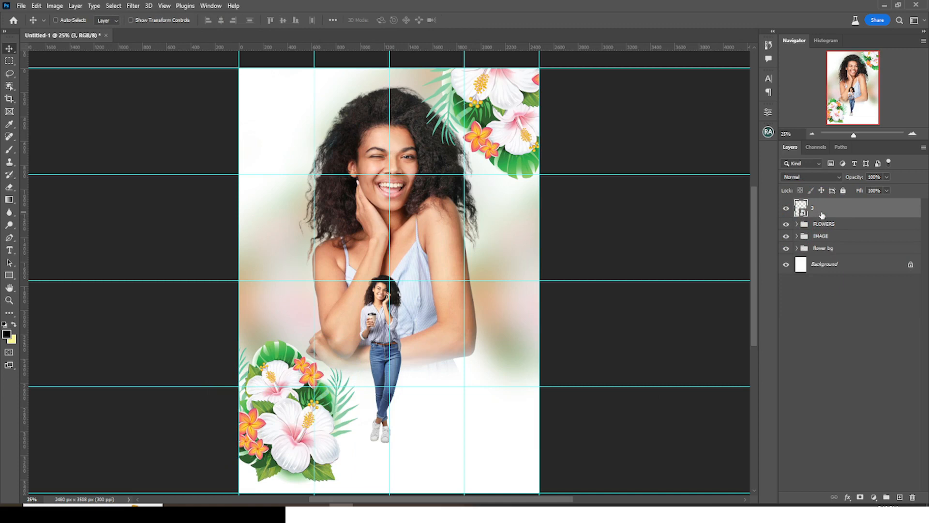
{"action": "key", "text": "ctrl+t"}
{"action": "left_click_drag", "start_coordinate": [451, 253], "coordinate": [481, 197]}
{"action": "left_click_drag", "start_coordinate": [436, 338], "coordinate": [426, 323]}
{"action": "left_click_drag", "start_coordinate": [475, 443], "coordinate": [496, 473]}
{"action": "left_click_drag", "start_coordinate": [438, 443], "coordinate": [433, 443]}
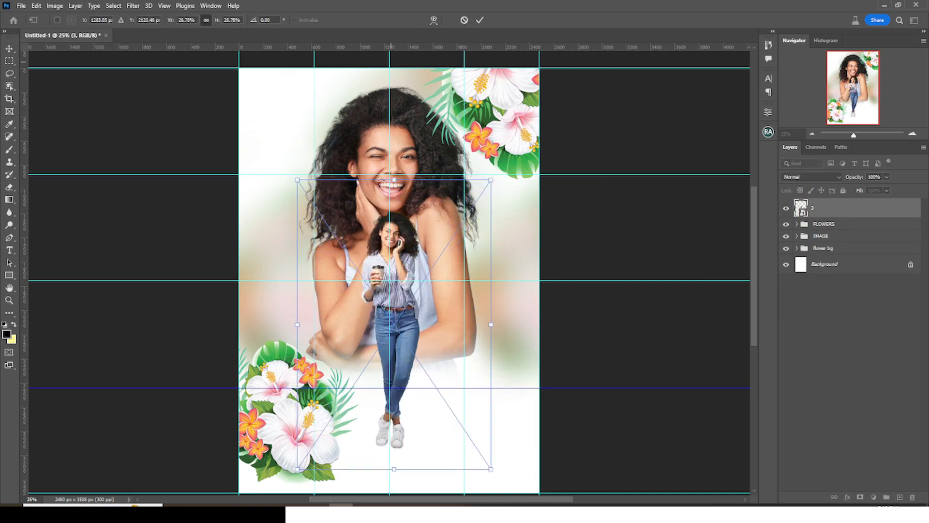
{"action": "key", "text": "shift+Left"}
{"action": "key", "text": "shift+Left"}
{"action": "key", "text": "shift+Left"}
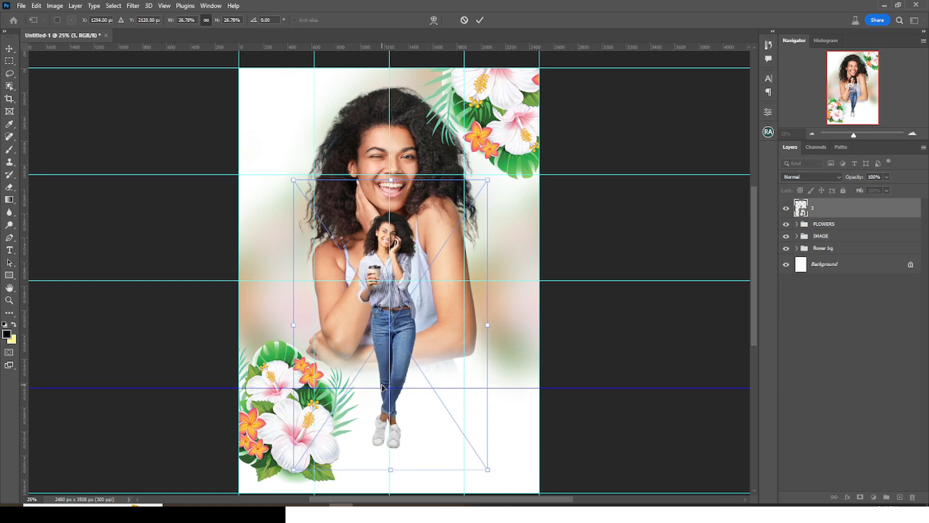
{"action": "key", "text": "Return"}
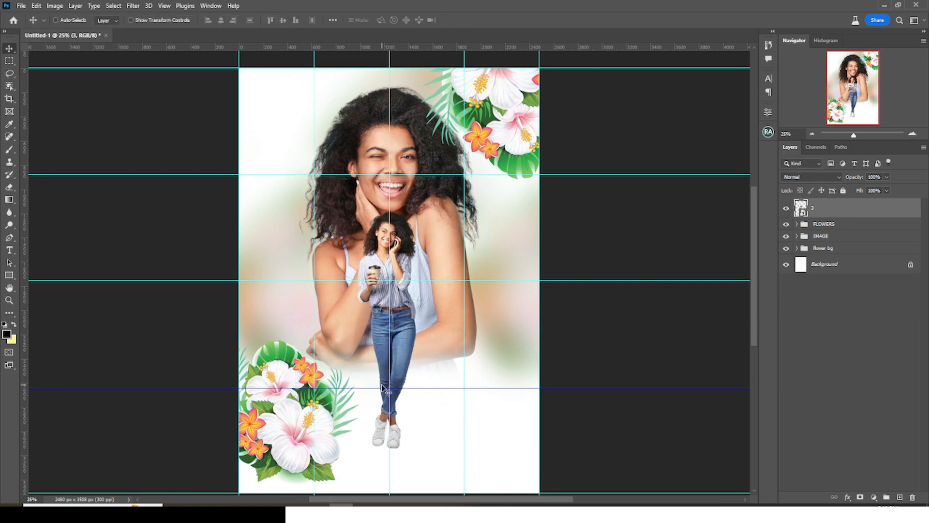
- Put the standing woman's layer 3 into a group named image
{"action": "key", "text": "ctrl+g"}
{"action": "double_click", "coordinate": [821, 207]}
{"action": "type", "text": "image"}
{"action": "key", "text": "Return"}
- Add a new layer above FLOWERS and paint a soft black spot at the woman's feet
{"action": "left_click", "coordinate": [797, 207]}
{"action": "left_click", "coordinate": [839, 218]}
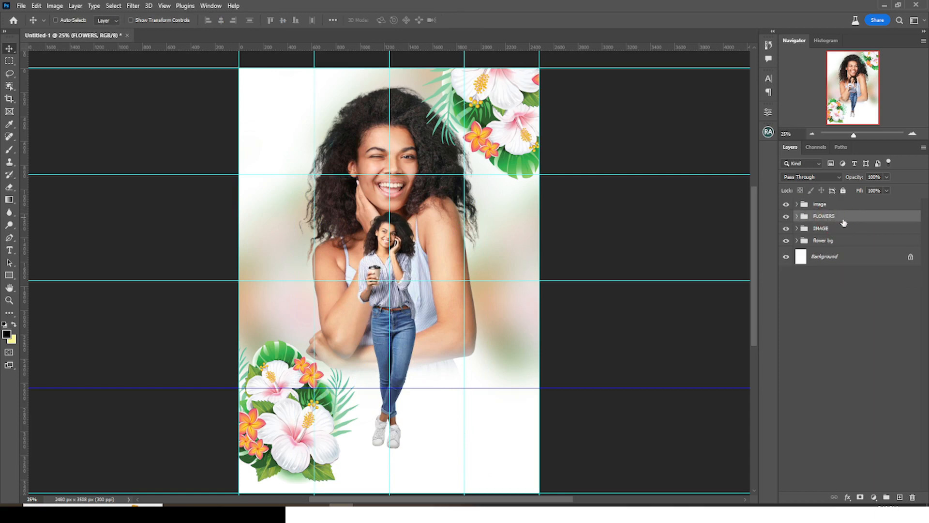
{"action": "left_click", "coordinate": [899, 498]}
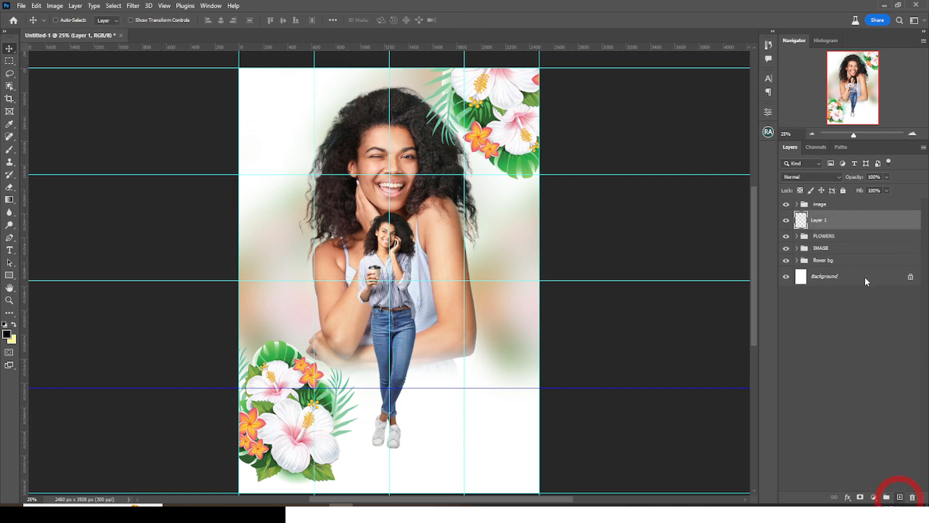
{"action": "key", "text": "b"}
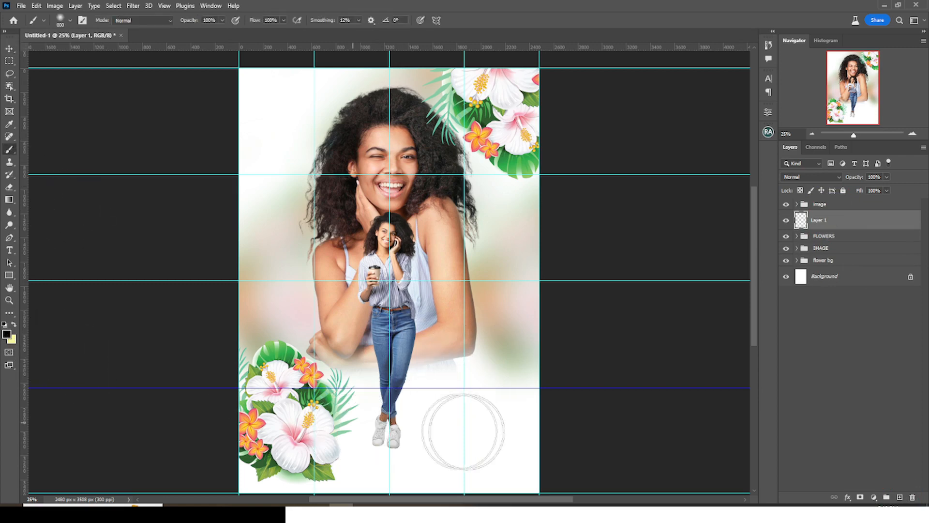
{"action": "left_click", "coordinate": [397, 430]}
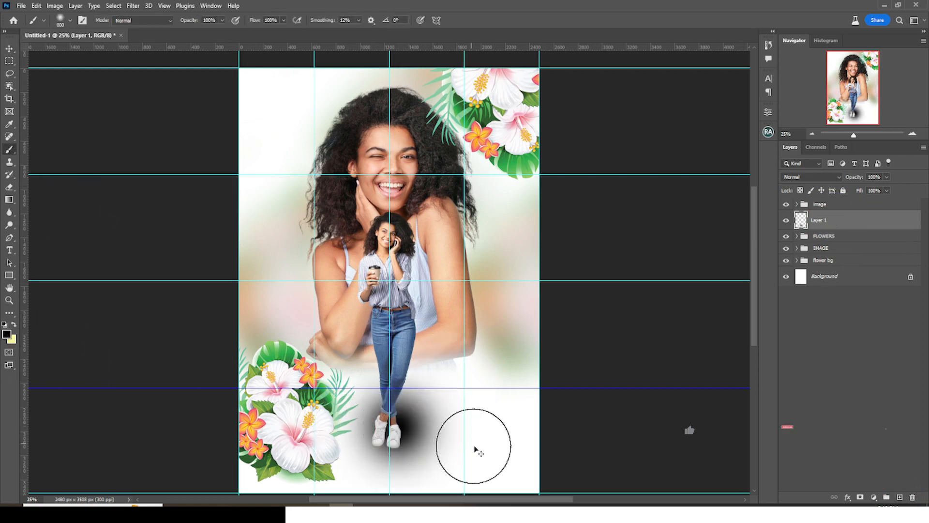
- Squash the black spot into a thin shadow ellipse and hide the guides
{"action": "key", "text": "ctrl+t"}
{"action": "left_click_drag", "start_coordinate": [395, 348], "coordinate": [403, 487]}
{"action": "mouse_move", "coordinate": [475, 492]}
{"action": "left_mouse_down"}
{"action": "mouse_move", "coordinate": [411, 490]}
{"action": "mouse_move", "coordinate": [382, 448]}
{"action": "mouse_move", "coordinate": [392, 442]}
{"action": "left_mouse_up"}
{"action": "key", "text": "Return"}
{"action": "left_click", "coordinate": [9, 49]}
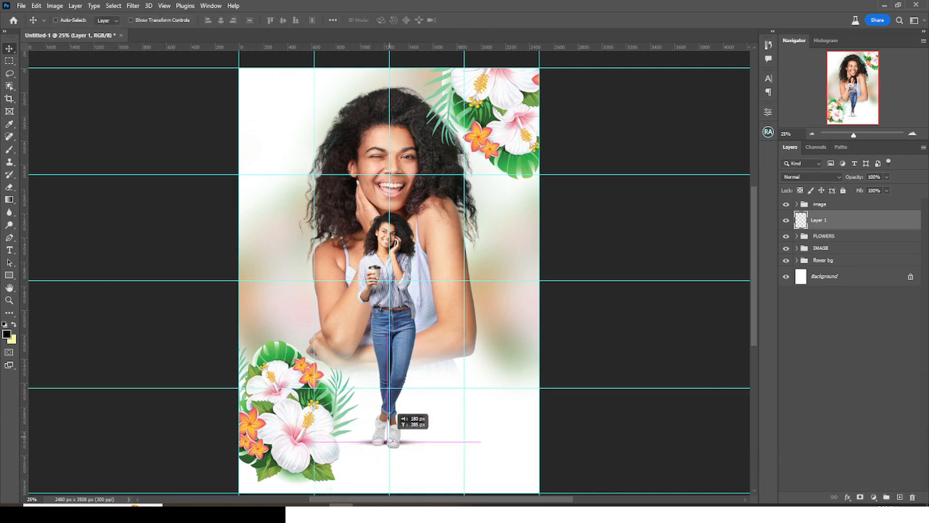
{"action": "key", "text": "ctrl+semicolon"}
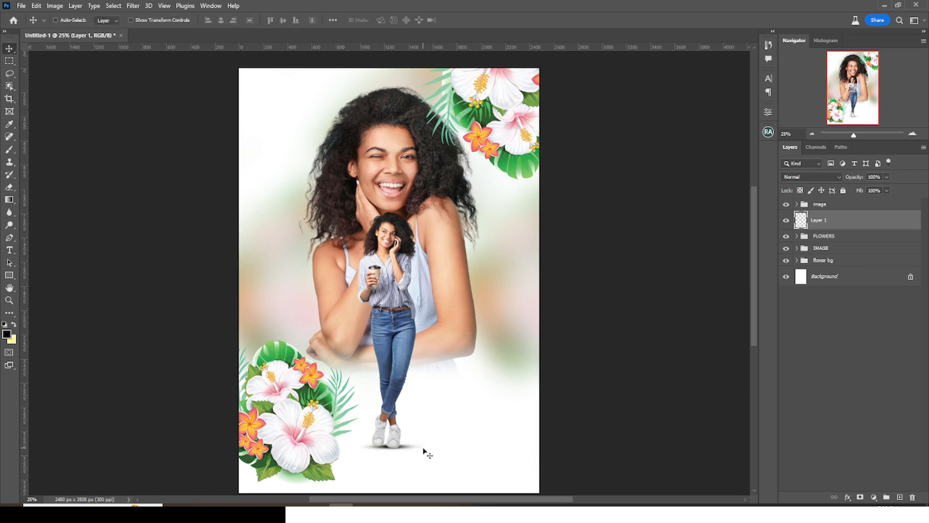
{"action": "key", "text": "ctrl+minus"}
{"action": "key", "text": "ctrl+plus"}
- Add new empty layers, naming one shadow and the other light
{"action": "left_click", "coordinate": [900, 497]}
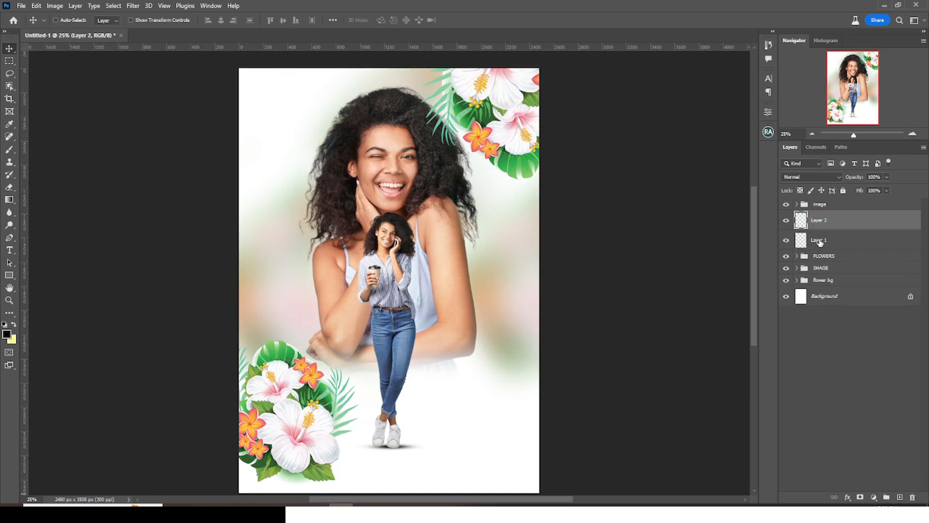
{"action": "double_click", "coordinate": [819, 240]}
{"action": "type", "text": "shadow"}
{"action": "key", "text": "Return"}
{"action": "double_click", "coordinate": [819, 221]}
- Paint a large hibiscus-pink glow over the woman's torso and set it to Linear Dodge (Add)
{"action": "key", "text": "b"}
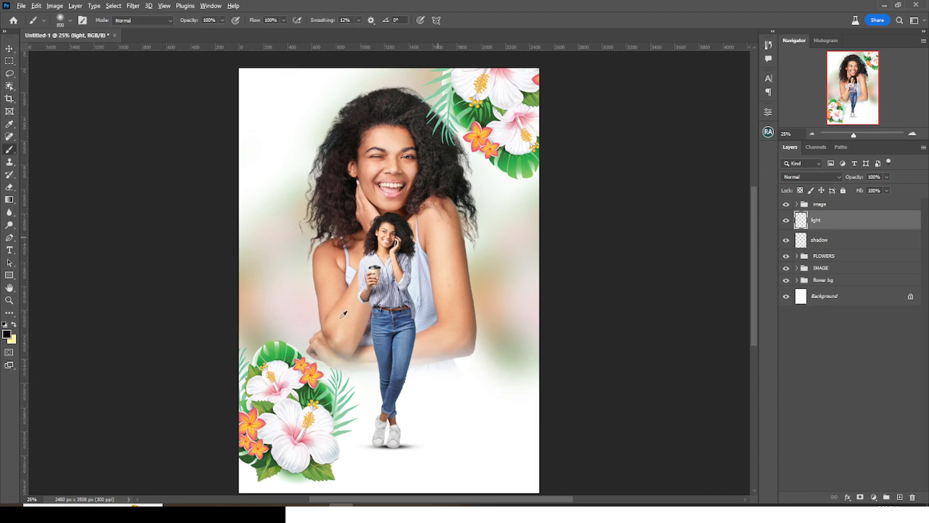
{"action": "left_click", "coordinate": [300, 430], "text": "alt"}
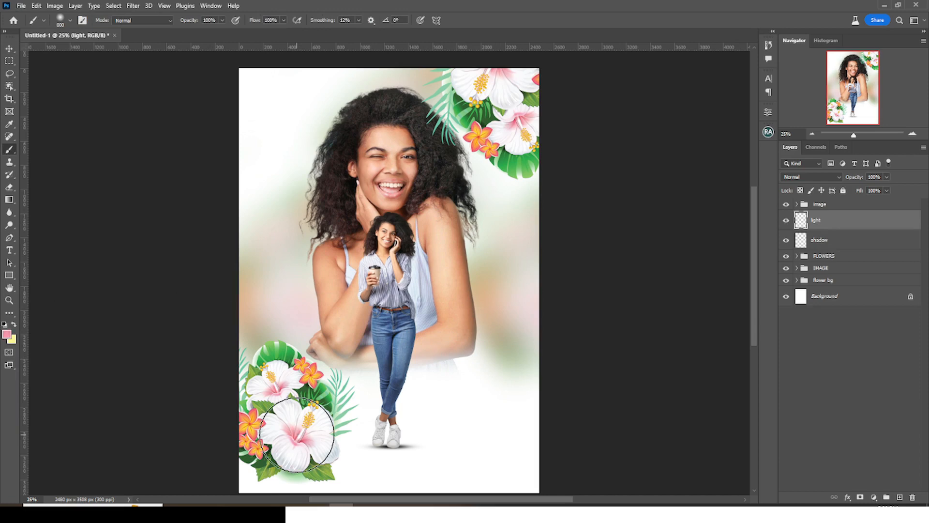
{"action": "key", "text": "bracketright"}
{"action": "key", "text": "bracketright"}
{"action": "key", "text": "bracketright"}
{"action": "key", "text": "bracketright"}
{"action": "key", "text": "bracketright"}
{"action": "key", "text": "bracketright"}
{"action": "key", "text": "bracketright"}
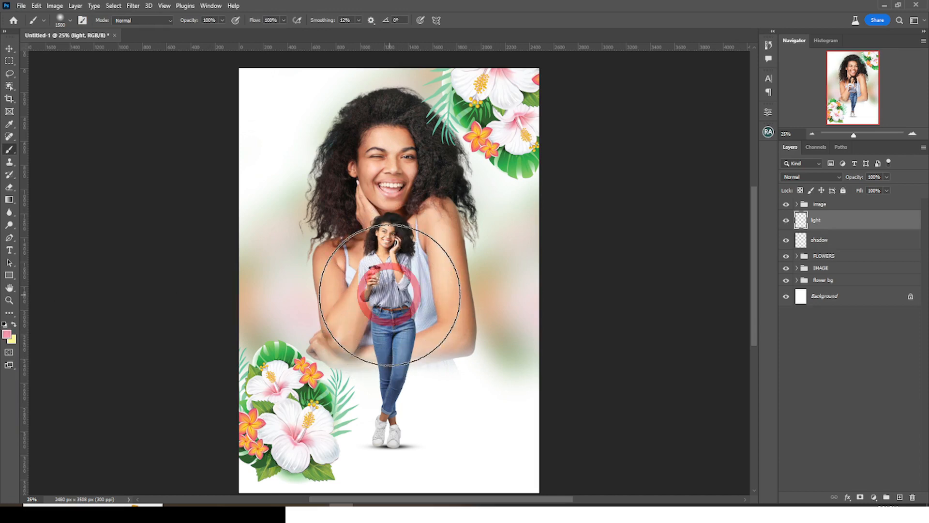
{"action": "left_click", "coordinate": [390, 294]}
{"action": "left_click", "coordinate": [803, 176]}
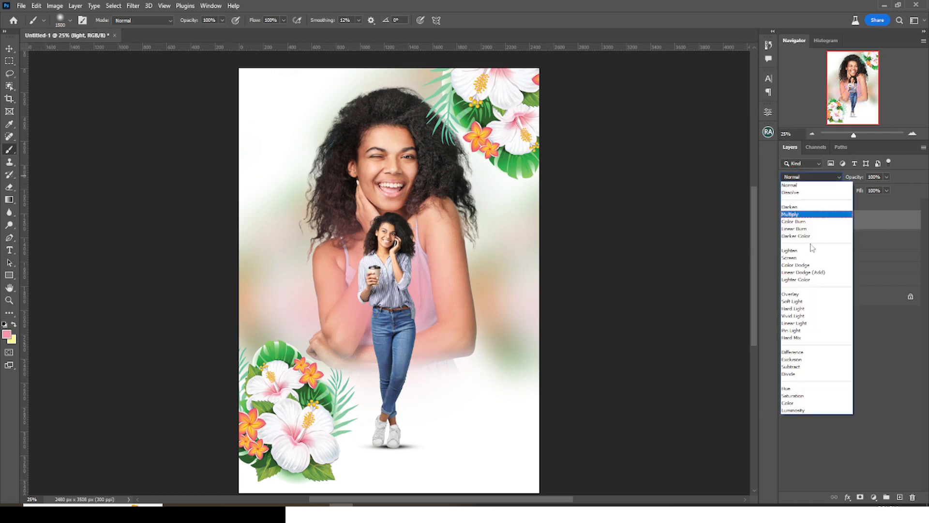
{"action": "left_click", "coordinate": [801, 272]}
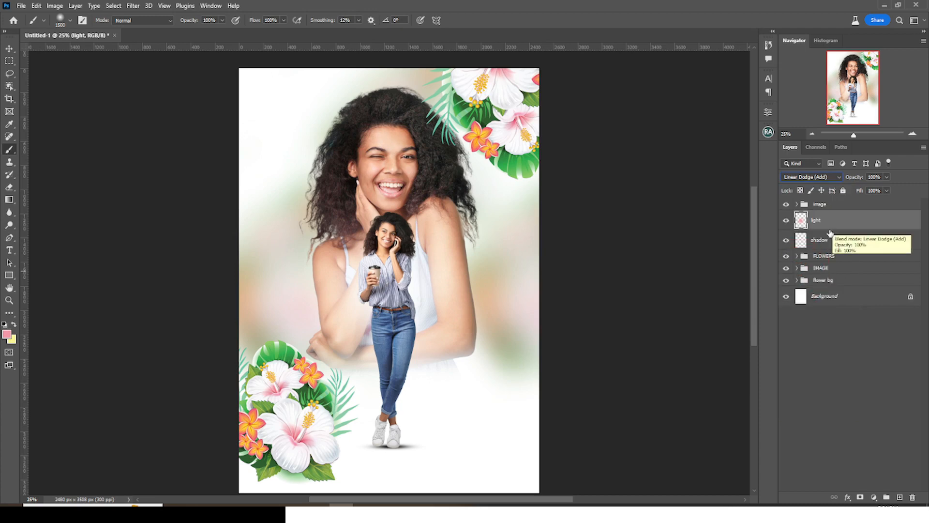
- Group the light and shadow layers into a folder named SHADOW N LIGHT
{"action": "left_click", "coordinate": [820, 243], "text": "shift"}
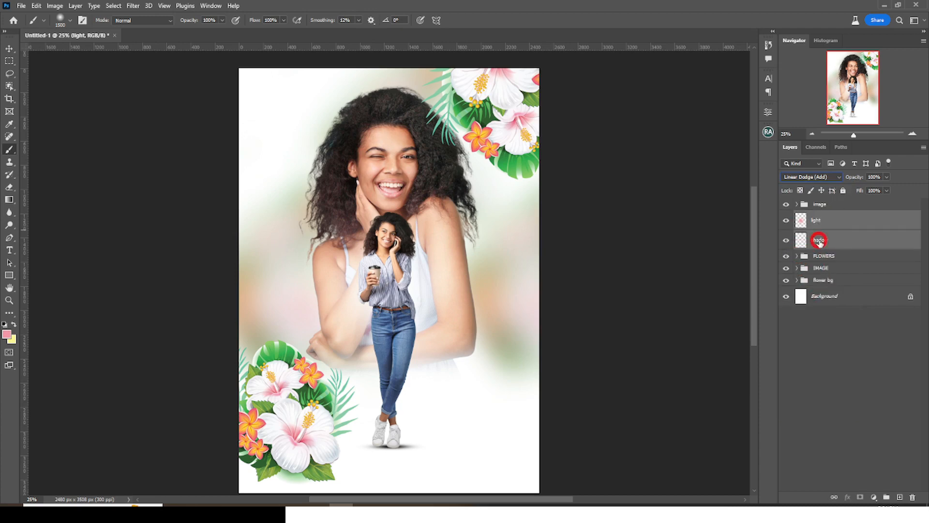
{"action": "key", "text": "ctrl+g"}
{"action": "double_click", "coordinate": [819, 217]}
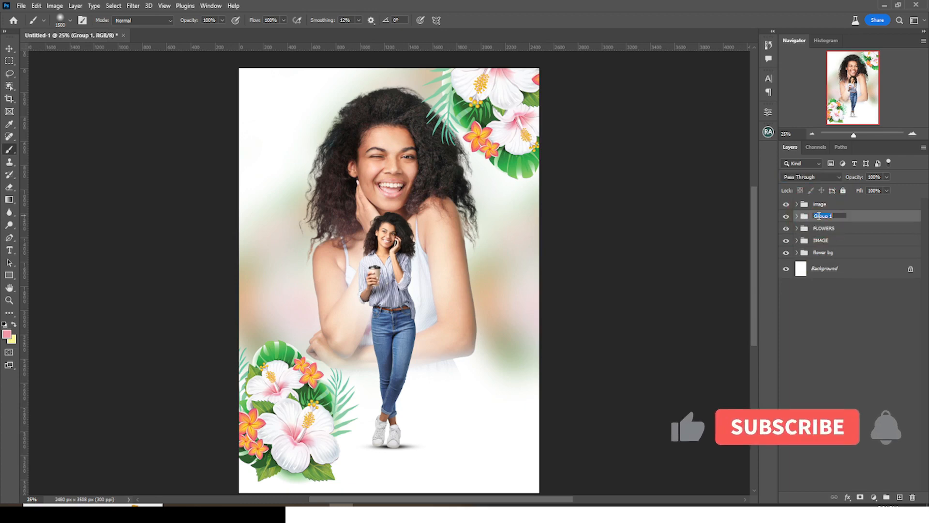
{"action": "type", "text": "SHADOW N LIGH"}
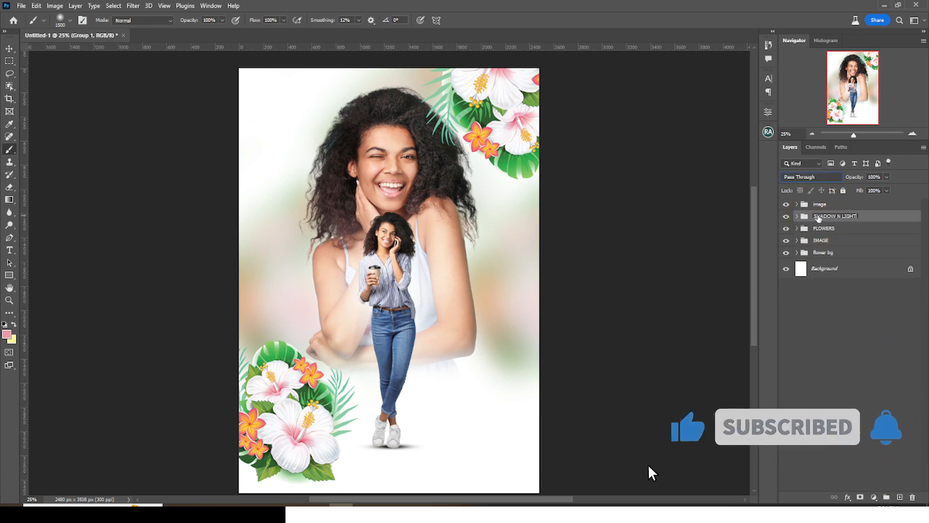
{"action": "type", "text": "T"}
{"action": "key", "text": "Return"}
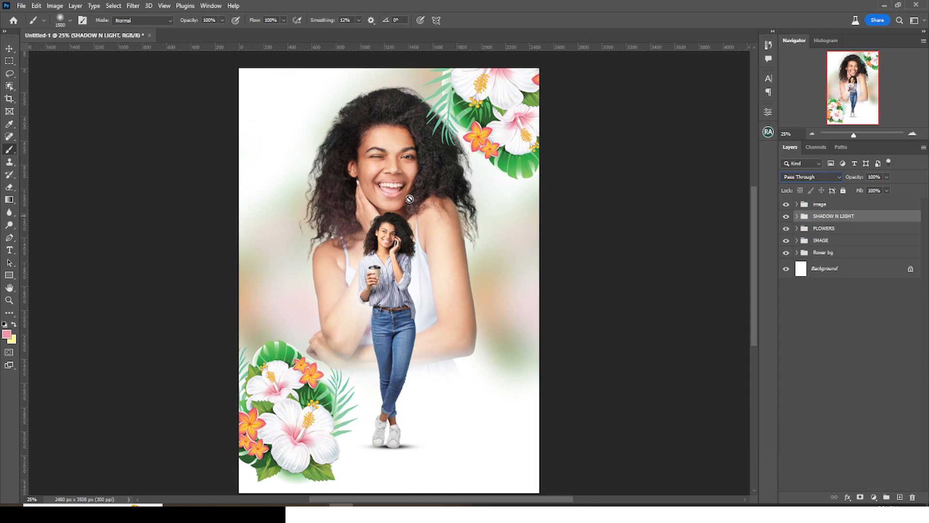
- Move the flower copy layer to the top and rotate it into the bottom-right corner
{"action": "left_click", "coordinate": [797, 229]}
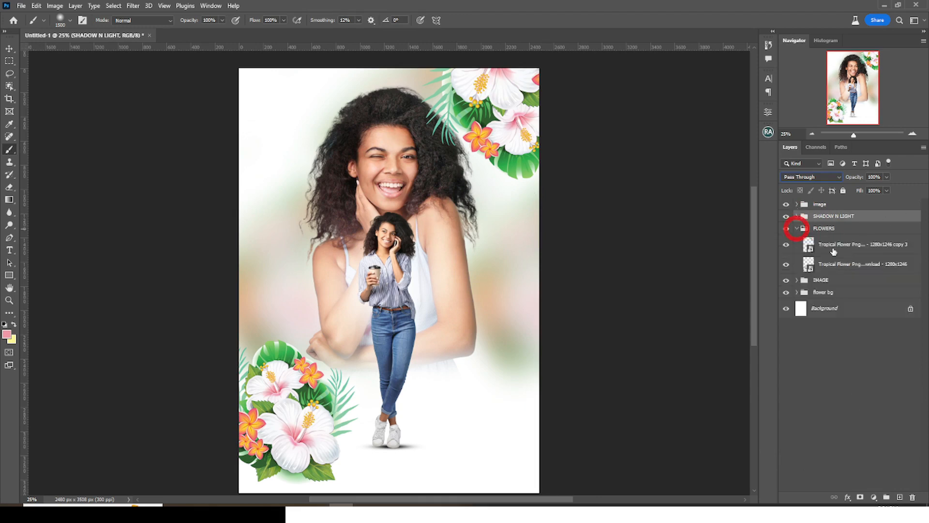
{"action": "left_click", "coordinate": [842, 247]}
{"action": "left_click_drag", "start_coordinate": [842, 249], "coordinate": [840, 200]}
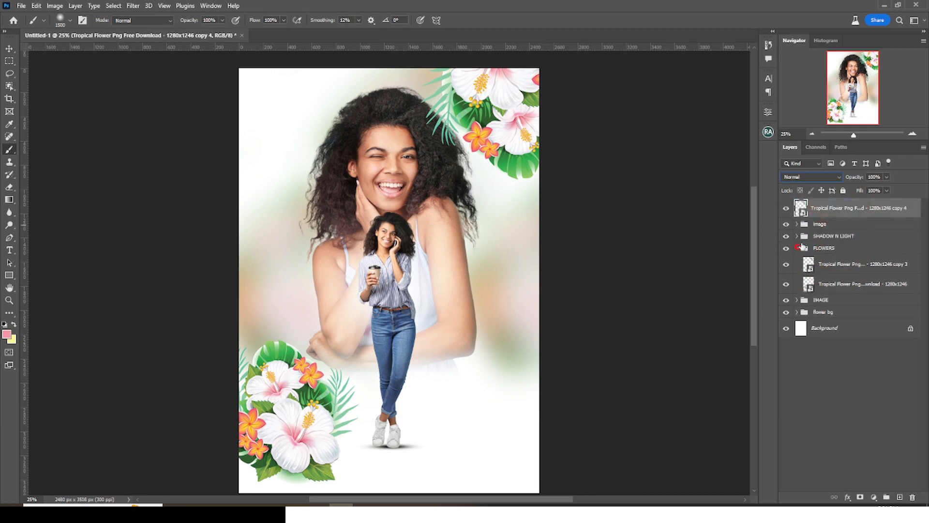
{"action": "left_click", "coordinate": [10, 51]}
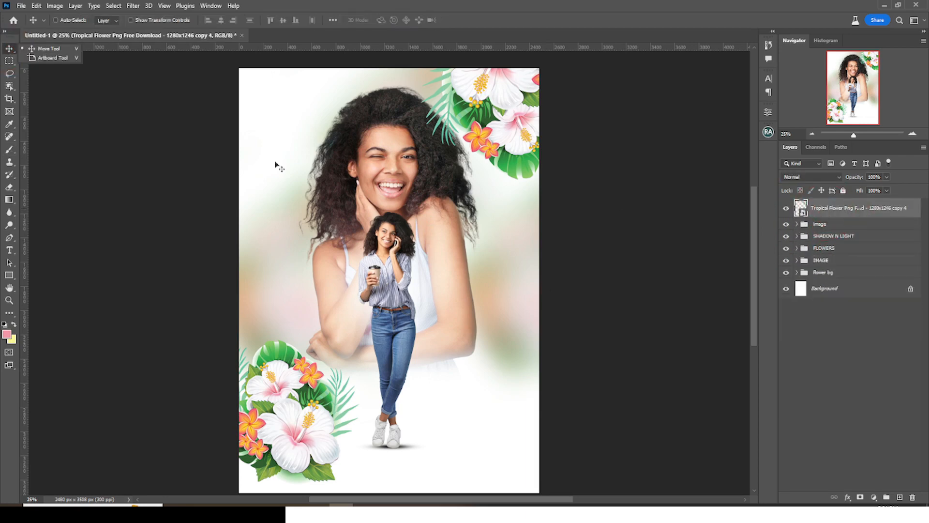
{"action": "left_click_drag", "start_coordinate": [499, 136], "coordinate": [425, 345]}
{"action": "left_click_drag", "start_coordinate": [448, 389], "coordinate": [482, 455]}
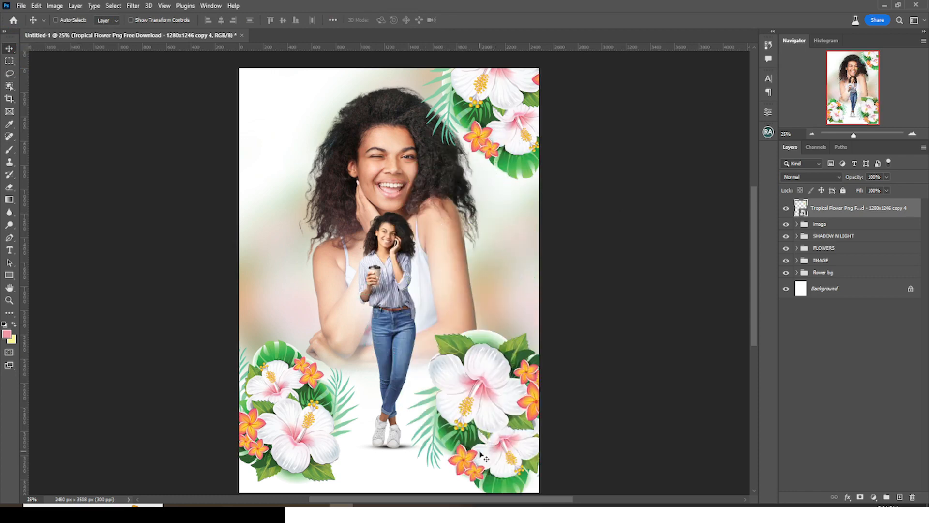
{"action": "key", "text": "ctrl+t"}
{"action": "left_click_drag", "start_coordinate": [554, 257], "coordinate": [605, 414]}
{"action": "key", "text": "Return"}
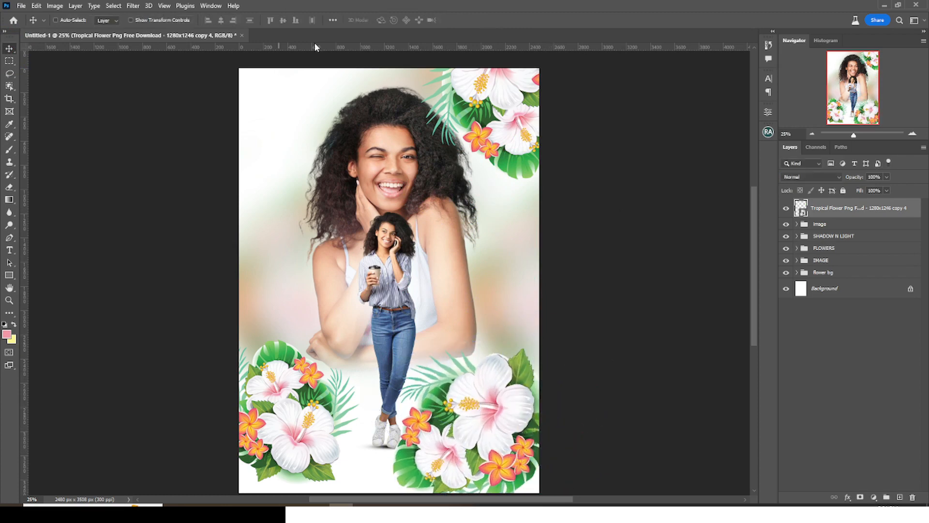
{"action": "left_click", "coordinate": [133, 6]}
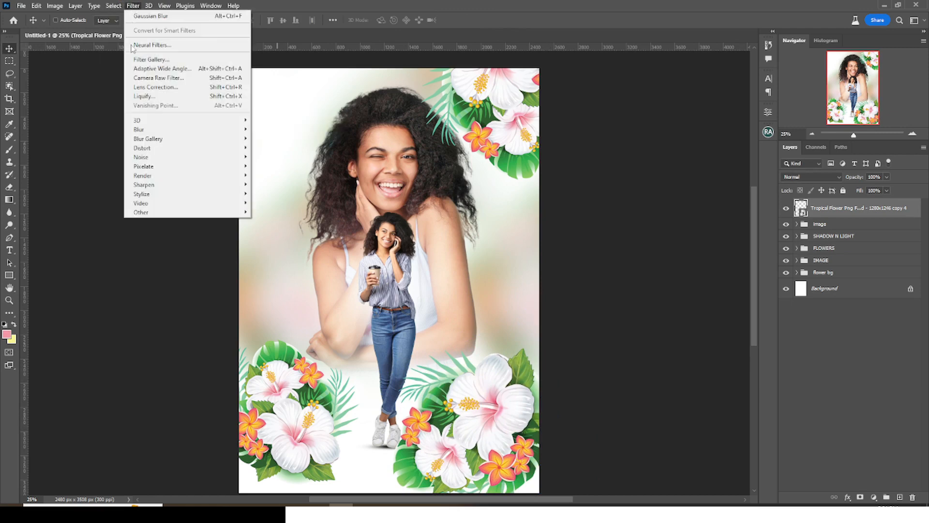
- Apply a Motion Blur at -46° with a 351 px distance to the bottom-right flowers
{"action": "mouse_move", "coordinate": [141, 130]}
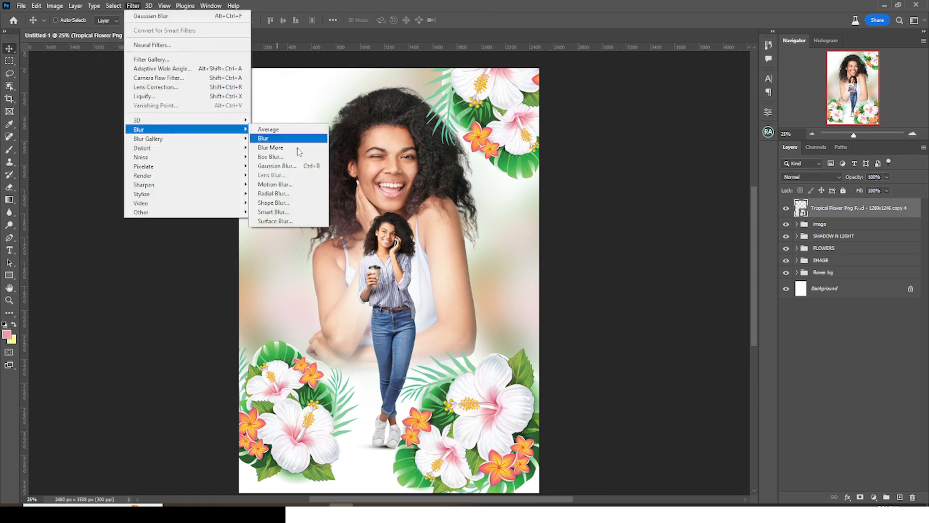
{"action": "left_click", "coordinate": [271, 185]}
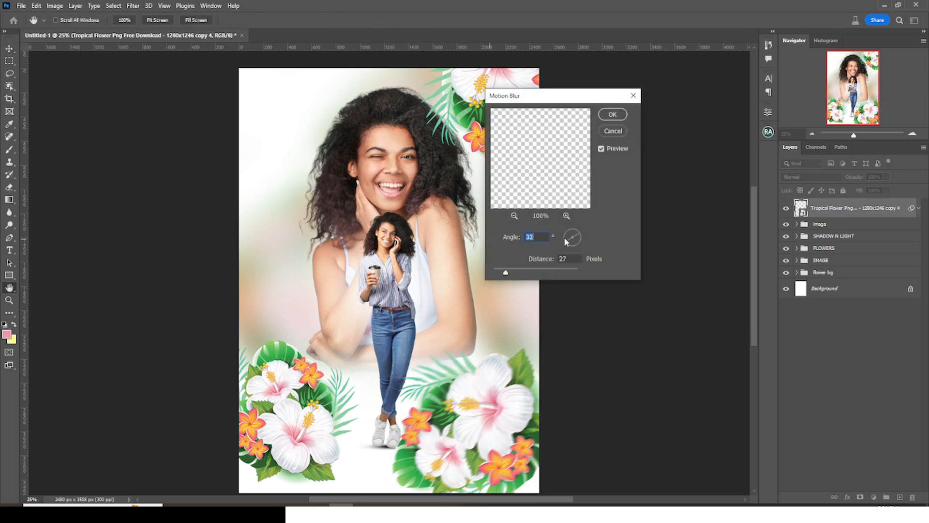
{"action": "left_click_drag", "start_coordinate": [555, 220], "coordinate": [556, 219]}
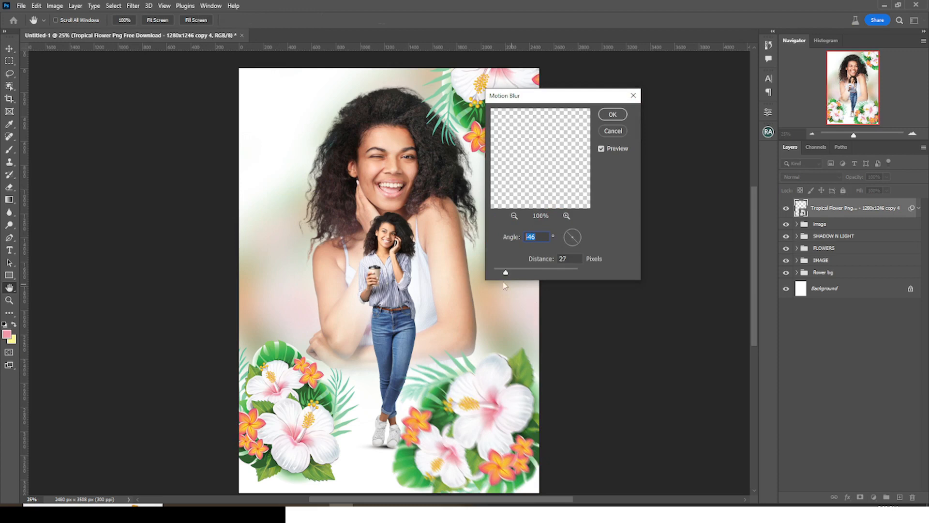
{"action": "left_click_drag", "start_coordinate": [520, 273], "coordinate": [550, 275]}
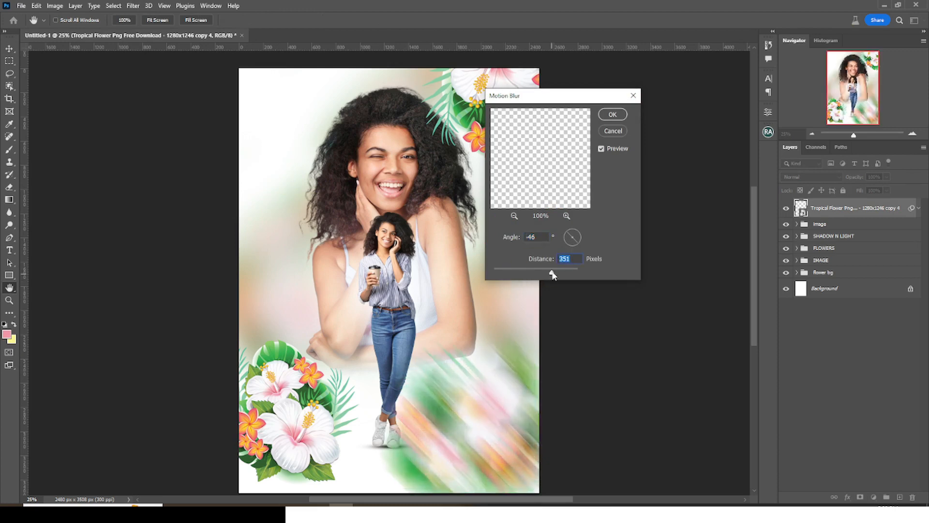
{"action": "key", "text": "Return"}
- Lower the blurred flowers' opacity to 53%
{"action": "left_click", "coordinate": [887, 178]}
{"action": "left_click_drag", "start_coordinate": [887, 186], "coordinate": [867, 189]}
{"action": "left_click", "coordinate": [918, 208]}
- Duplicate the blurred flowers, disable the copy's Motion Blur, and fade it to 24% opacity
{"action": "key", "text": "ctrl+j"}
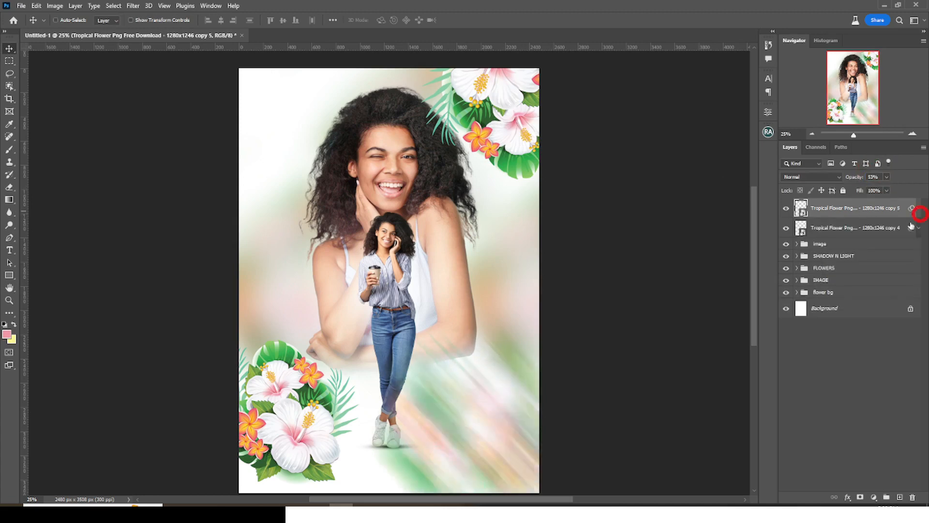
{"action": "left_click", "coordinate": [918, 209]}
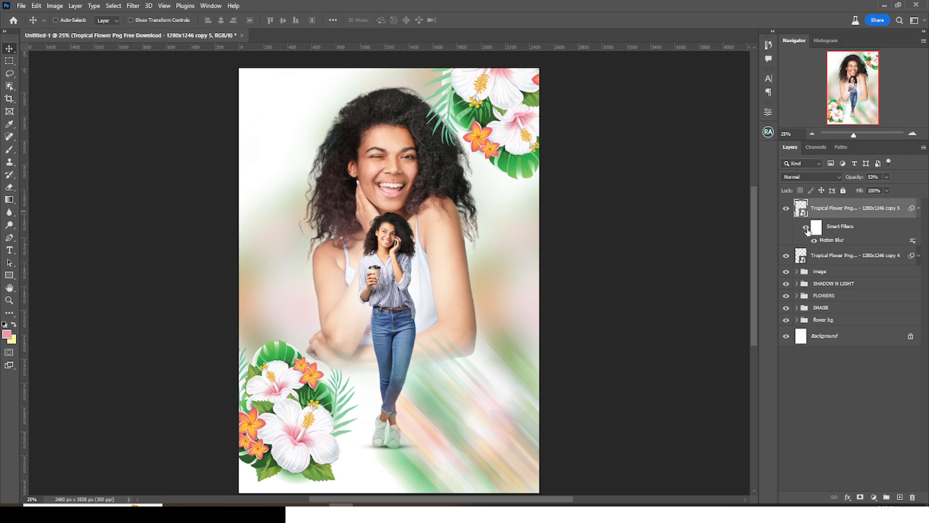
{"action": "left_click", "coordinate": [806, 227]}
{"action": "left_click", "coordinate": [886, 177]}
{"action": "left_click_drag", "start_coordinate": [874, 191], "coordinate": [870, 190]}
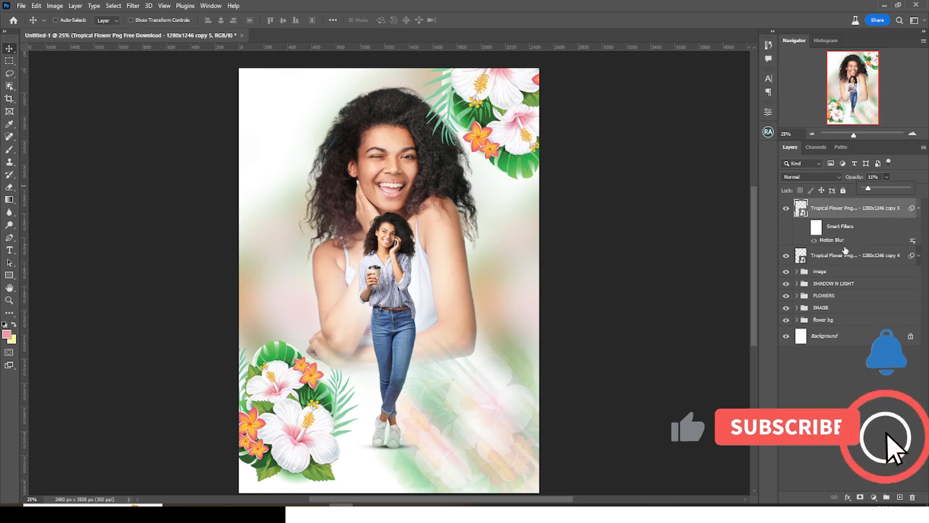
- Group both flower copies into a folder named blur flowers
{"action": "left_click", "coordinate": [845, 251], "text": "shift"}
{"action": "key", "text": "ctrl+g"}
{"action": "type", "text": "blur fl"}
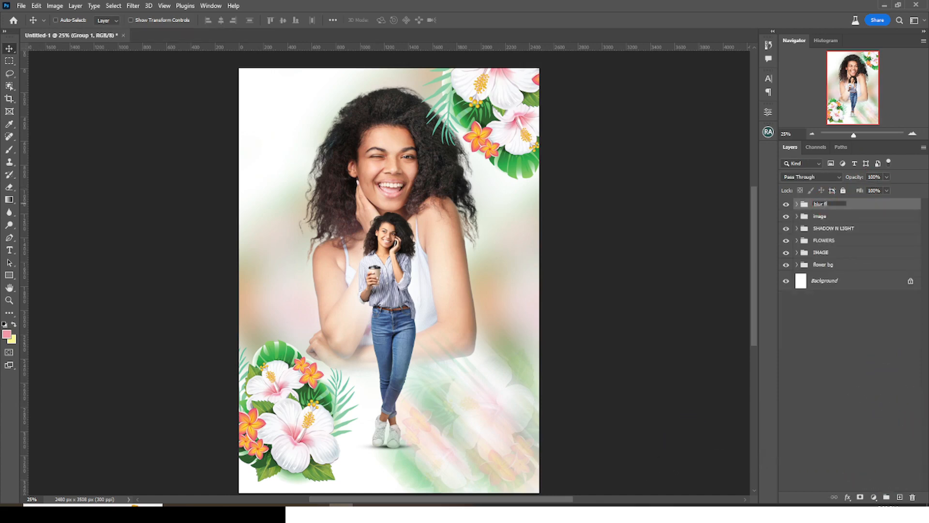
{"action": "key", "text": "Return"}
{"action": "key", "text": "ctrl+minus"}
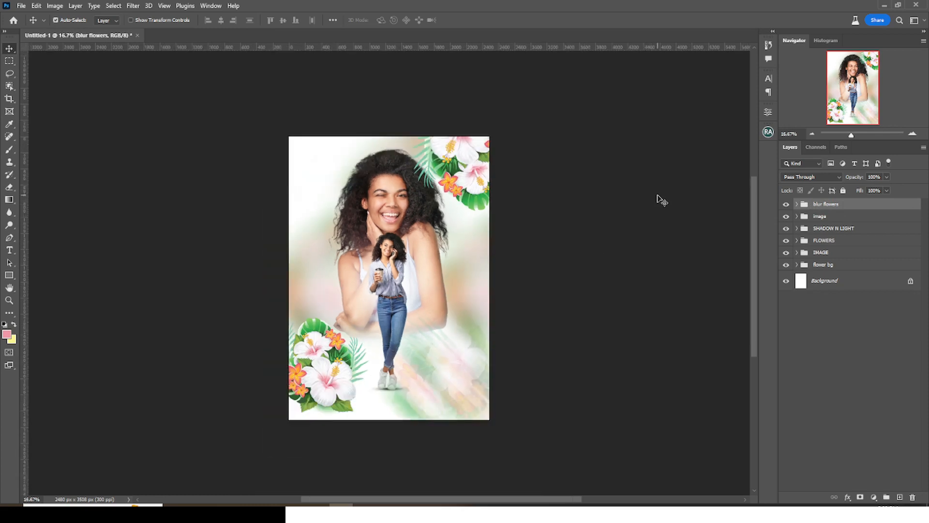
{"action": "key", "text": "ctrl+plus"}
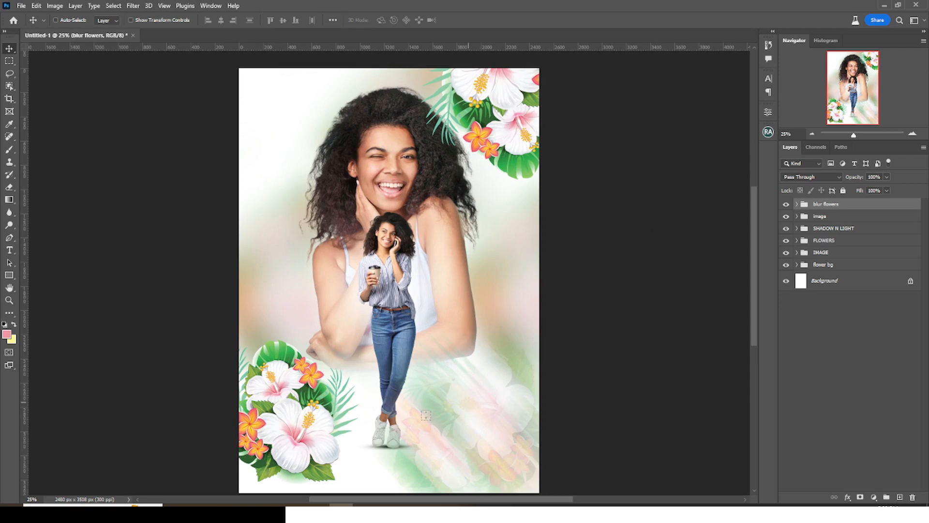
- Type the honoree's first and last name on two lines near the lower right
{"action": "key", "text": "t"}
{"action": "left_click", "coordinate": [426, 415]}
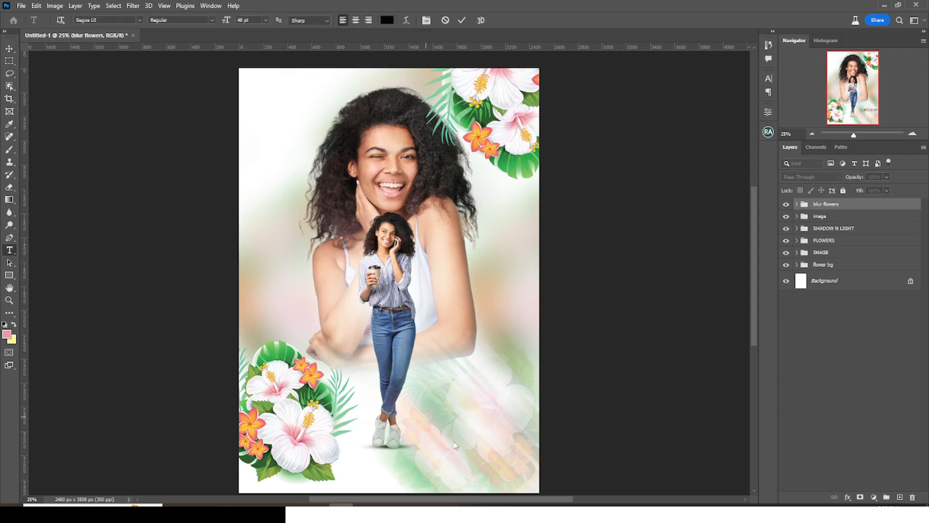
{"action": "key", "text": "Return"}
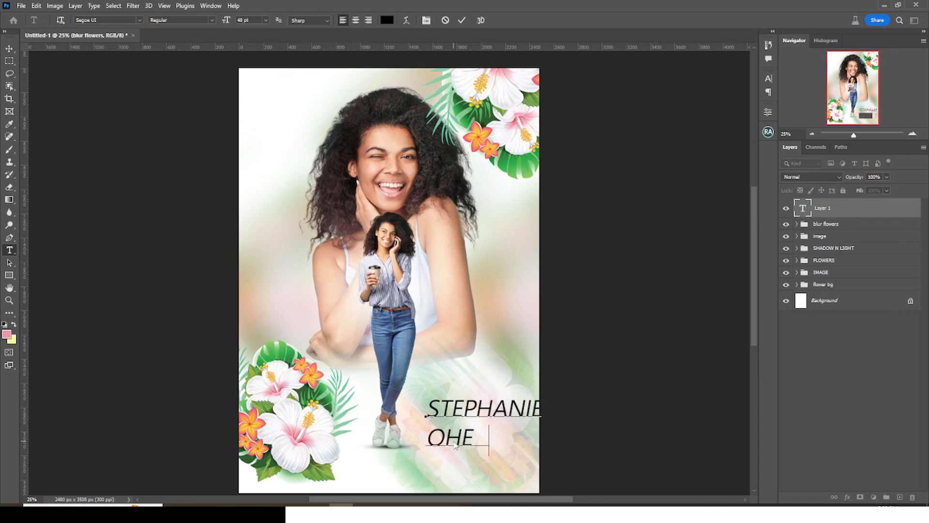
{"action": "left_click", "coordinate": [824, 210]}
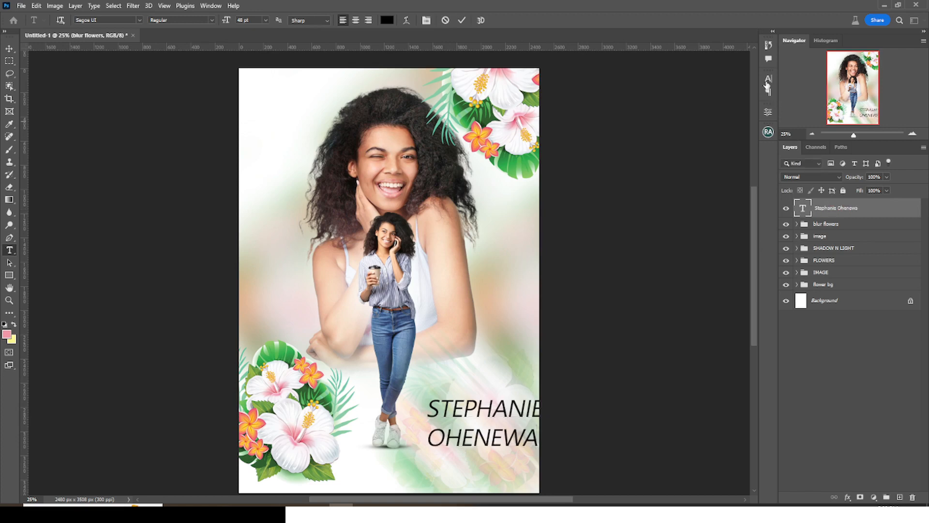
- Set the name in Quella Regular with All Caps off and move it up and left
{"action": "left_click", "coordinate": [769, 79]}
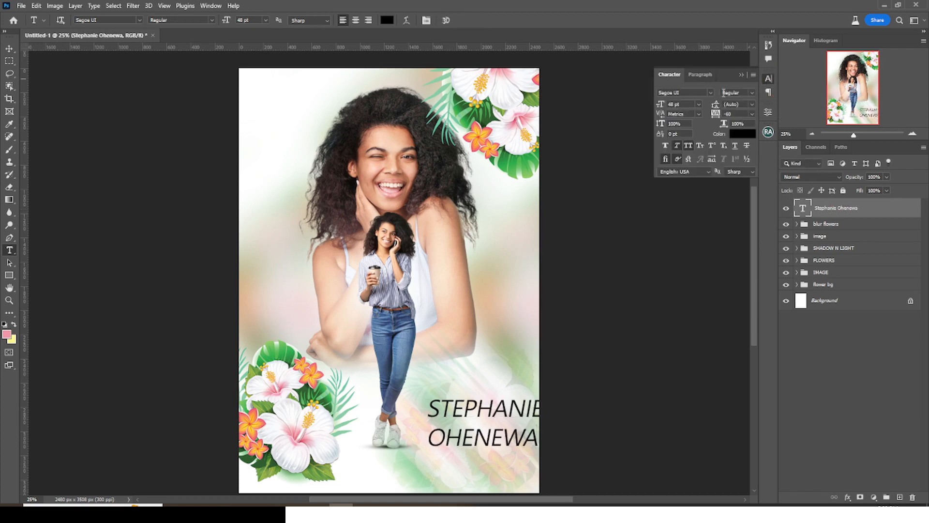
{"action": "left_click", "coordinate": [695, 92]}
{"action": "type", "text": "quell"}
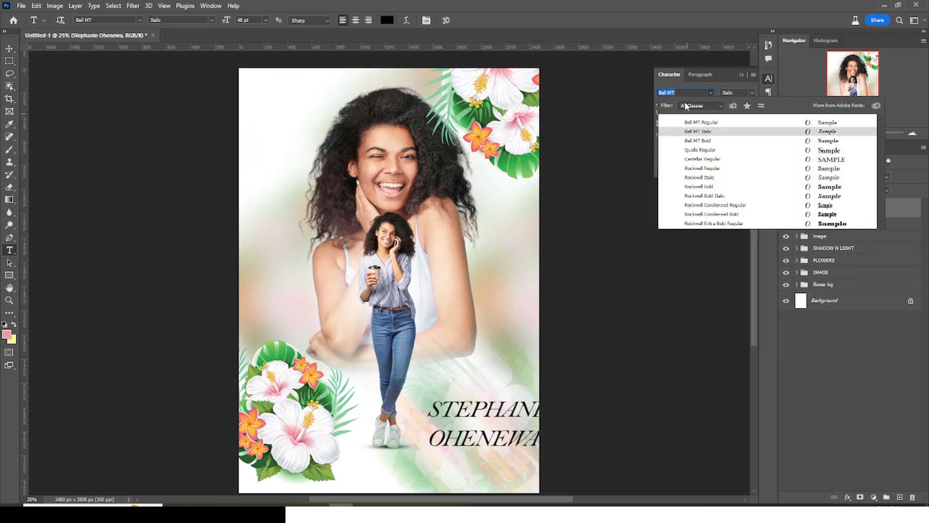
{"action": "type", "text": "que"}
{"action": "left_click", "coordinate": [695, 120]}
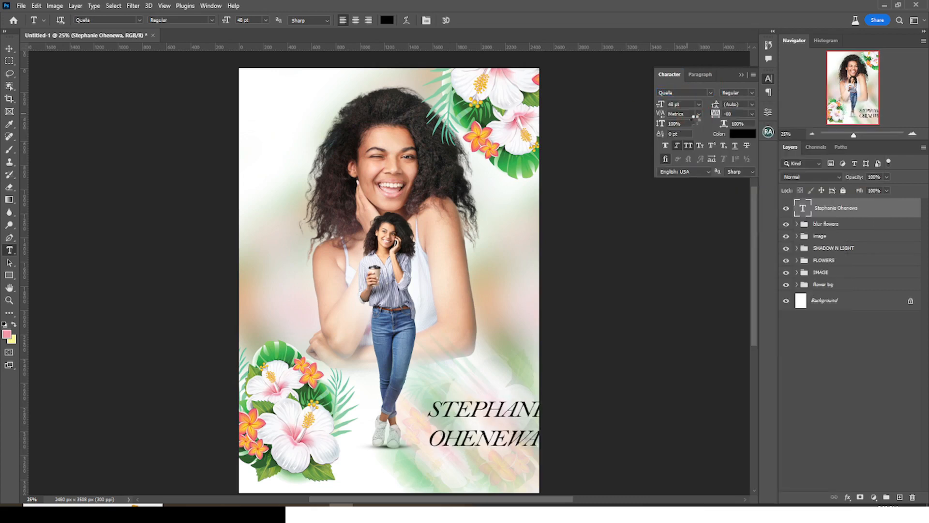
{"action": "left_click", "coordinate": [688, 146]}
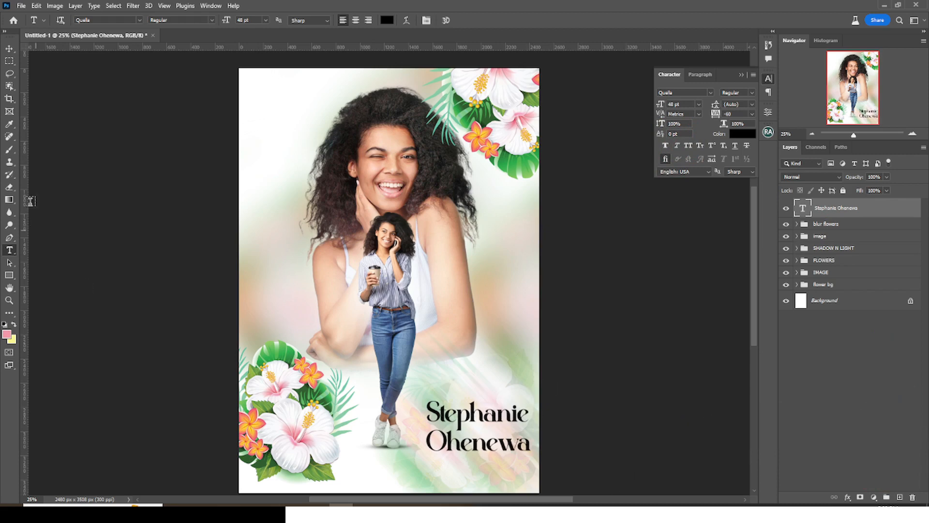
{"action": "left_click", "coordinate": [9, 49]}
{"action": "left_click_drag", "start_coordinate": [457, 424], "coordinate": [424, 407]}
{"action": "left_click", "coordinate": [692, 105]}
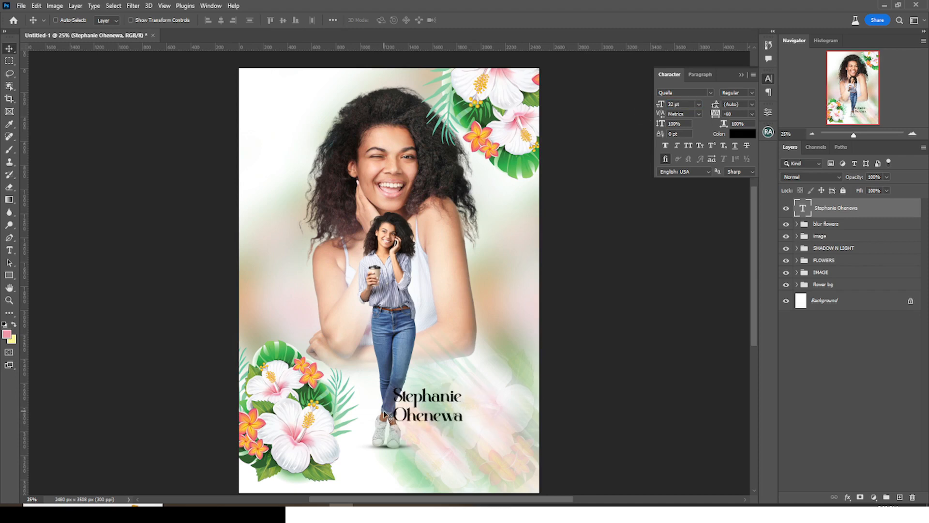
- Give the name 32 pt size and 30 pt leading, nudging it up and left
{"action": "key", "text": "Return"}
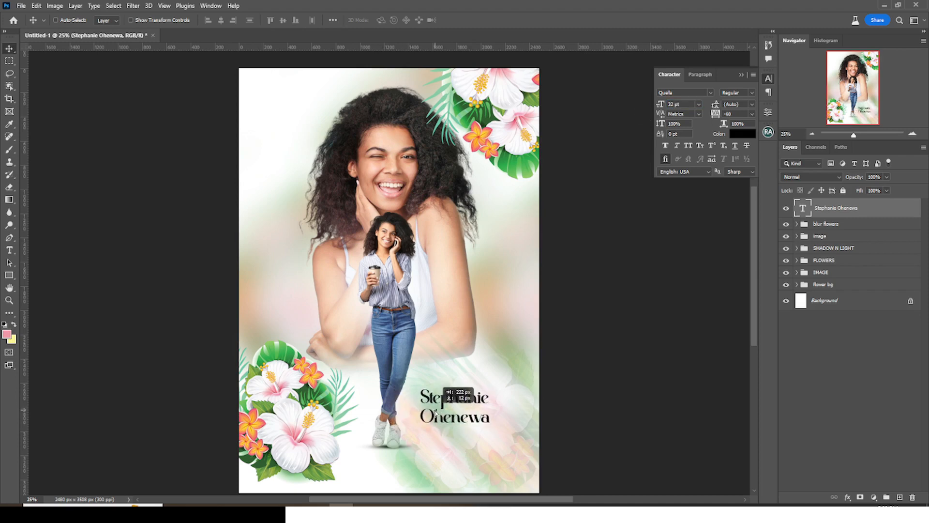
{"action": "left_click", "coordinate": [746, 105]}
{"action": "type", "text": "30"}
{"action": "key", "text": "Return"}
{"action": "left_click_drag", "start_coordinate": [446, 412], "coordinate": [440, 404]}
- Add vertical guides at 1794 px and the name's left edge, then duplicate the text layer twice
{"action": "key", "text": "ctrl+semicolon"}
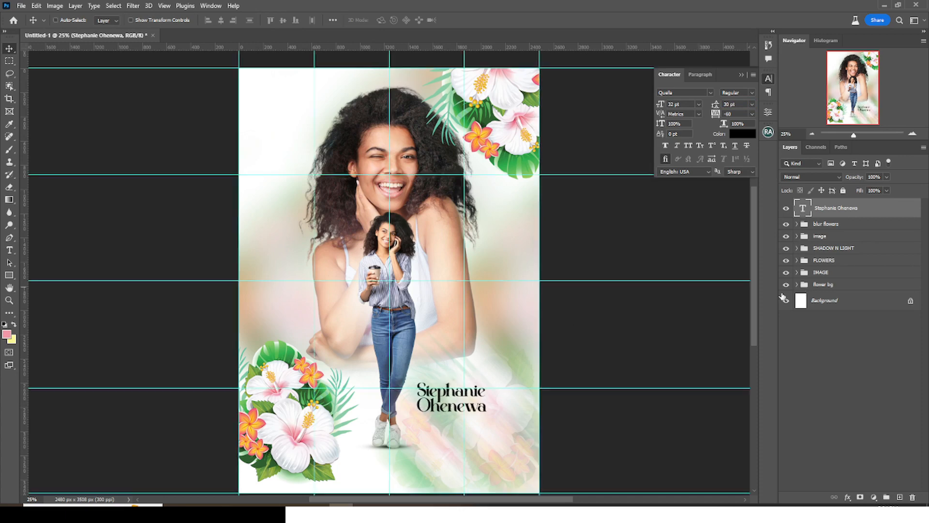
{"action": "key", "text": "ctrl+t"}
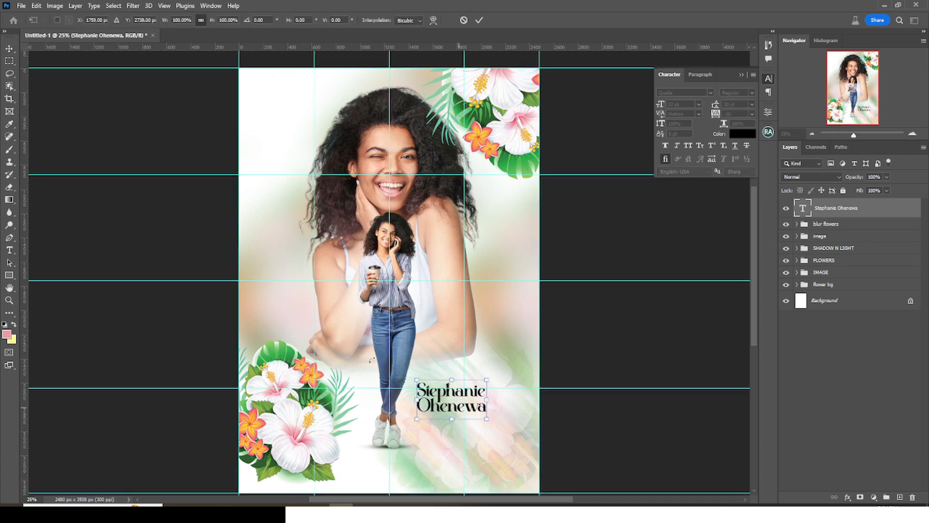
{"action": "left_click_drag", "start_coordinate": [23, 342], "coordinate": [452, 367]}
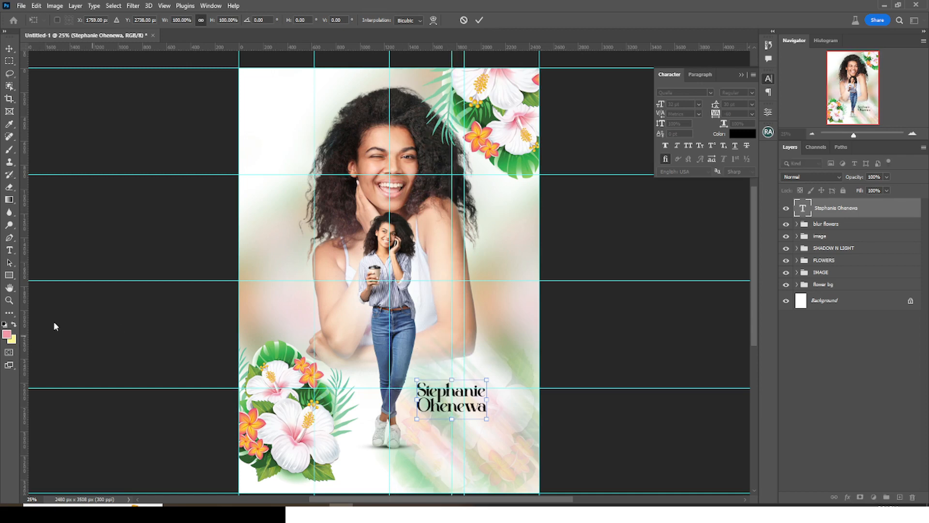
{"action": "left_click_drag", "start_coordinate": [23, 334], "coordinate": [416, 412]}
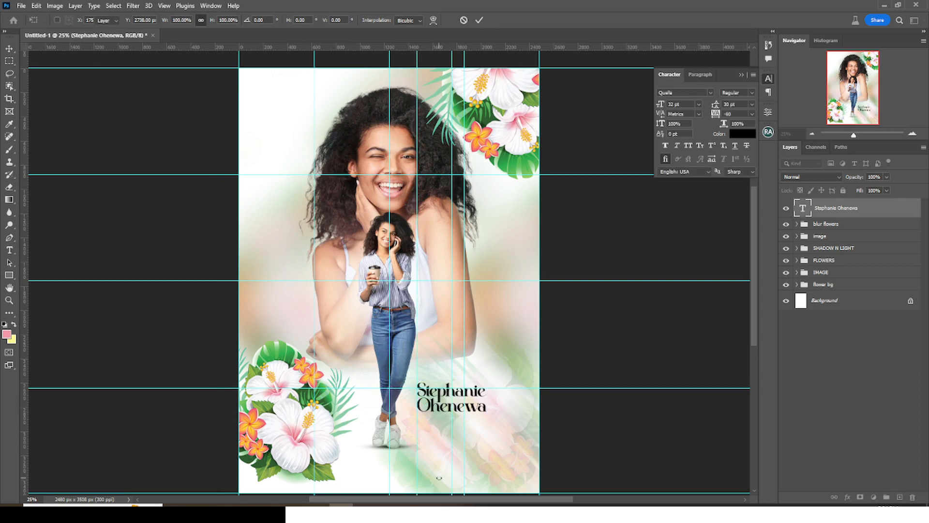
{"action": "key", "text": "Return"}
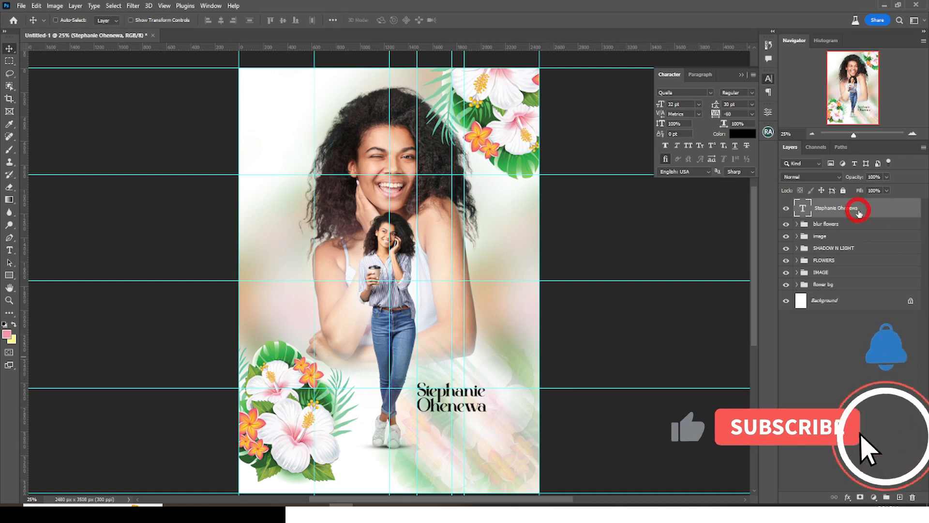
{"action": "key", "text": "ctrl+j"}
{"action": "key", "text": "ctrl+j"}
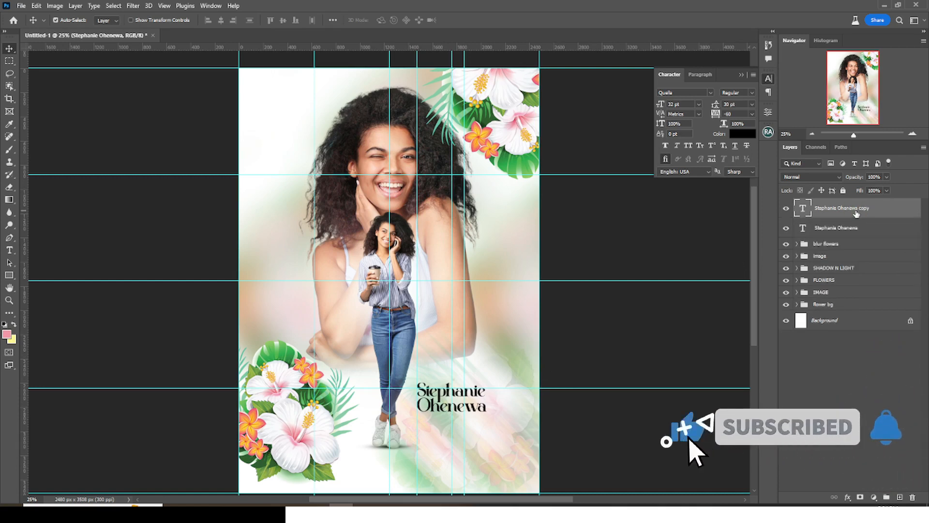
- Hide the spare name copy and retype the other copy as 'Happy Birthday' above the name
{"action": "left_click", "coordinate": [786, 209]}
{"action": "left_click", "coordinate": [831, 231]}
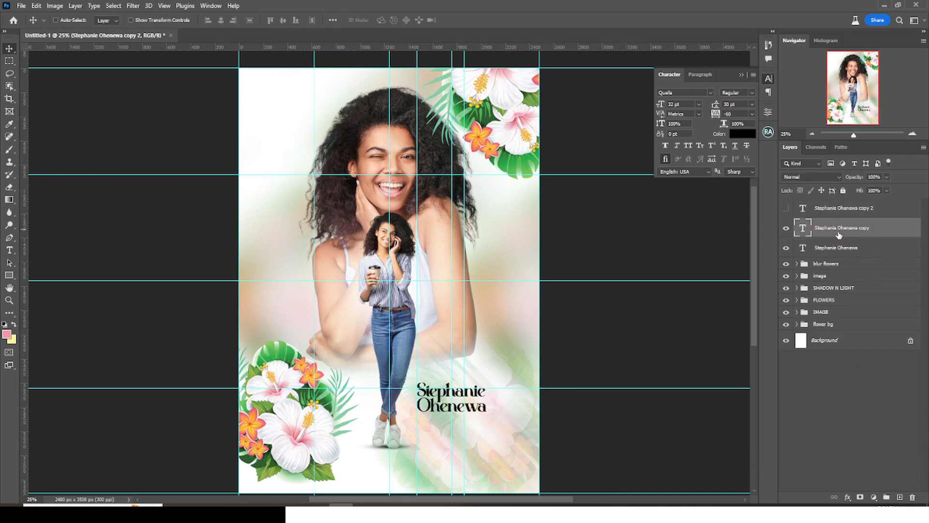
{"action": "double_click", "coordinate": [804, 227]}
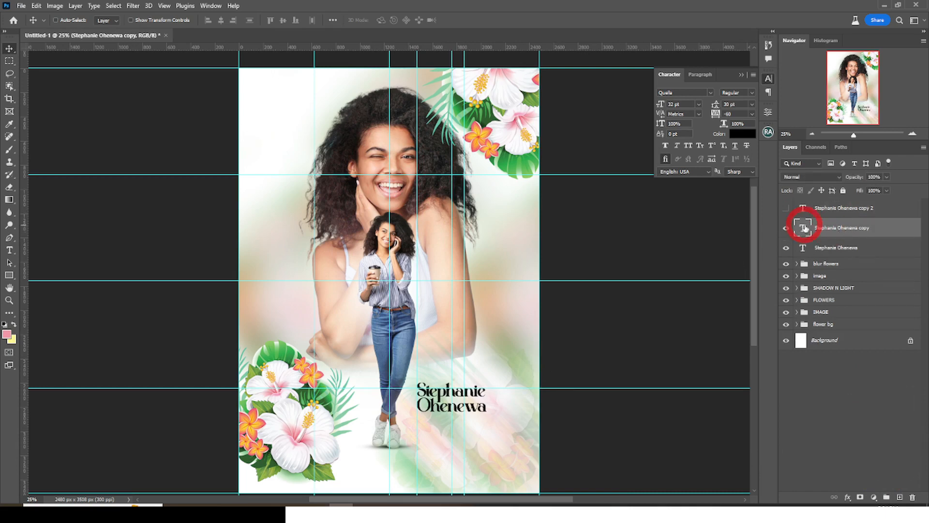
{"action": "type", "text": "Happy Birthday"}
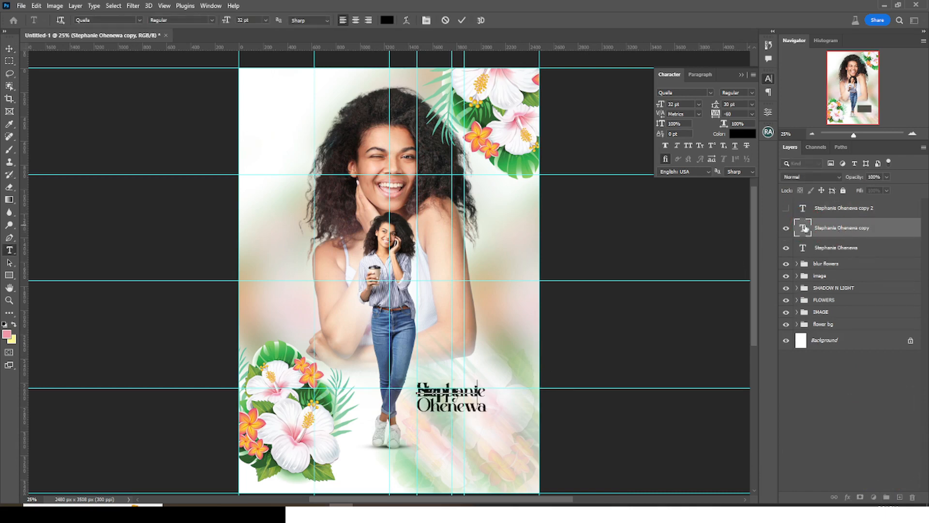
{"action": "left_click", "coordinate": [607, 334]}
{"action": "left_click_drag", "start_coordinate": [496, 373], "coordinate": [498, 355]}
- Set 'Happy Birthday' to Holimount at 43 pt, adjust its position, and hide the guides
{"action": "left_click", "coordinate": [675, 92]}
{"action": "type", "text": "holi"}
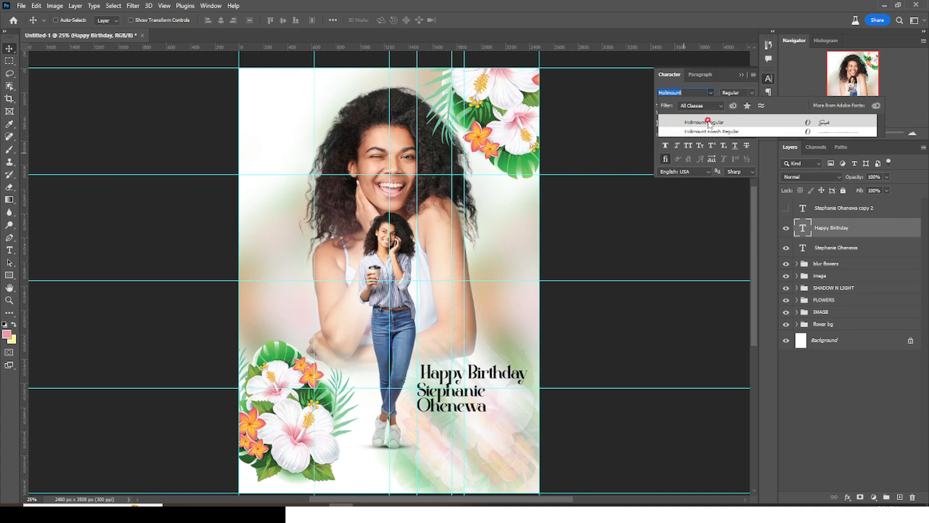
{"action": "left_click", "coordinate": [710, 123]}
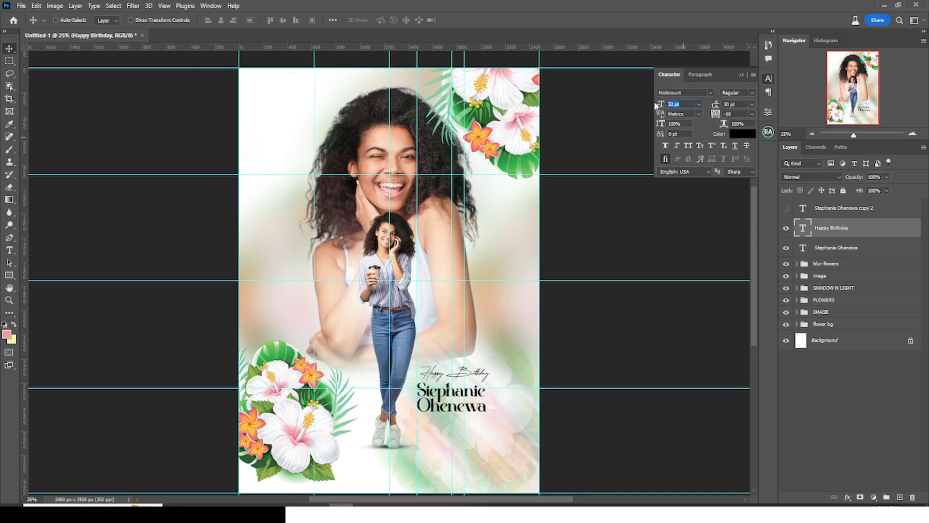
{"action": "type", "text": "43"}
{"action": "key", "text": "Return"}
{"action": "left_click_drag", "start_coordinate": [480, 370], "coordinate": [479, 373]}
{"action": "key", "text": "ctrl+t"}
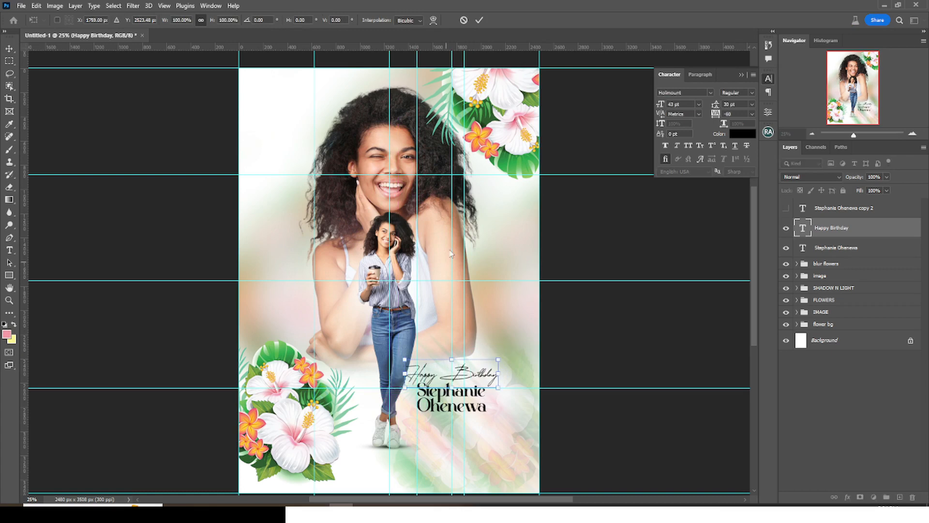
{"action": "key", "text": "Return"}
{"action": "key", "text": "ctrl+semicolon"}
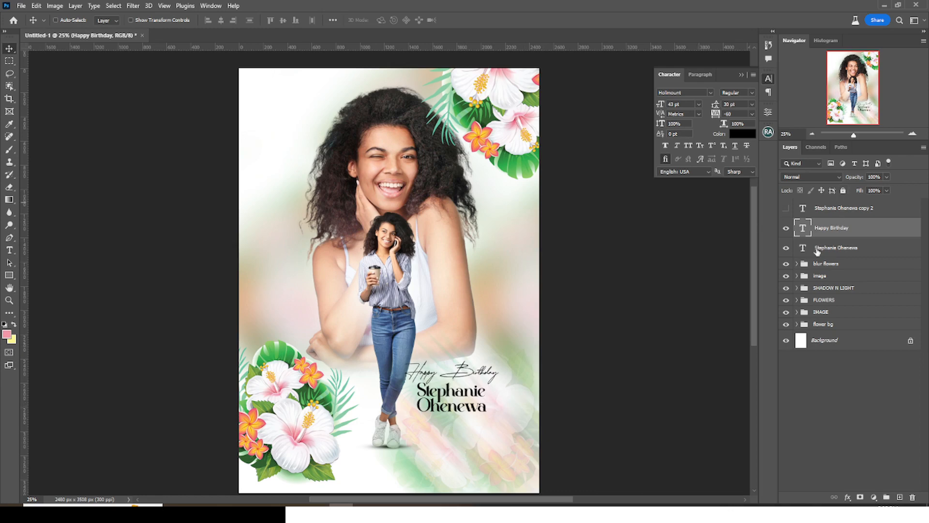
- Show the spare name copy, move it below the name, and retype it as 'Sept' at 19 pt
{"action": "left_click", "coordinate": [825, 233]}
{"action": "left_click", "coordinate": [787, 211]}
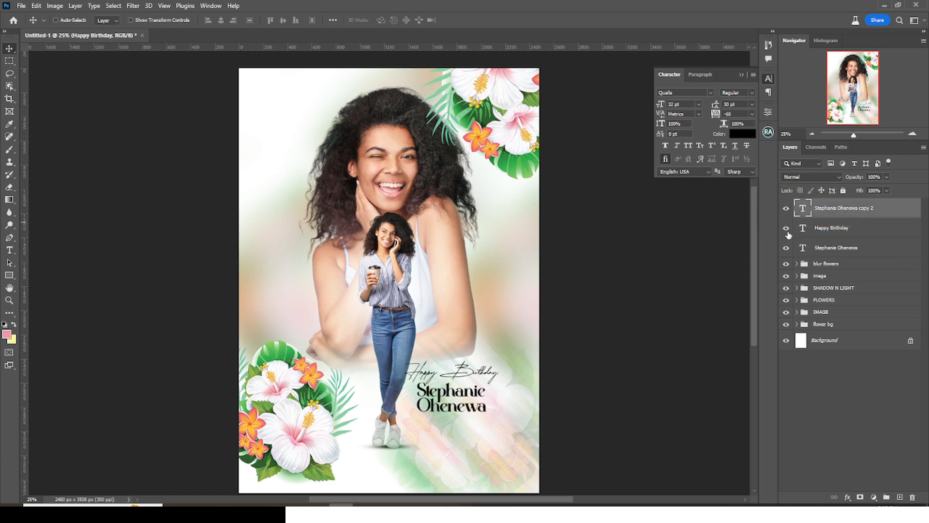
{"action": "left_click_drag", "start_coordinate": [442, 425], "coordinate": [441, 473]}
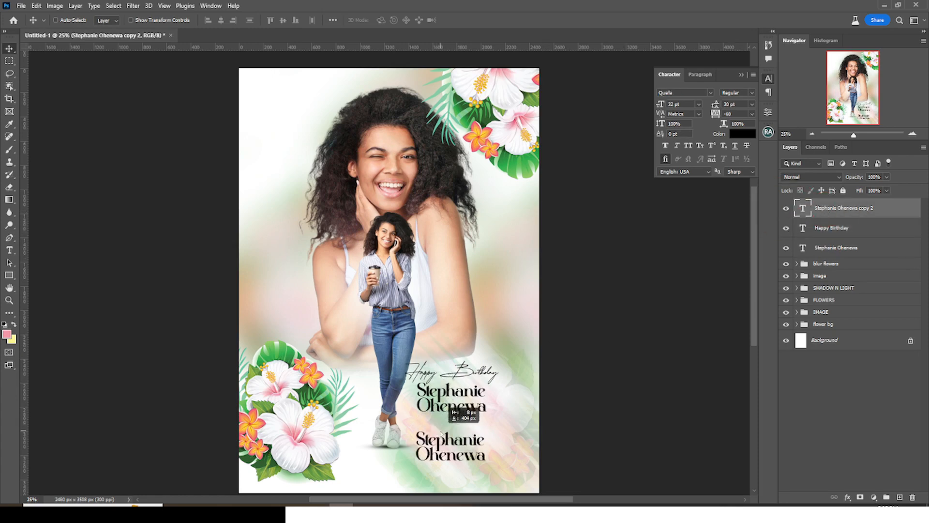
{"action": "double_click", "coordinate": [803, 209]}
{"action": "type", "text": "Sept"}
{"action": "key", "text": "ctrl+Return"}
{"action": "left_click_drag", "start_coordinate": [690, 104], "coordinate": [640, 101]}
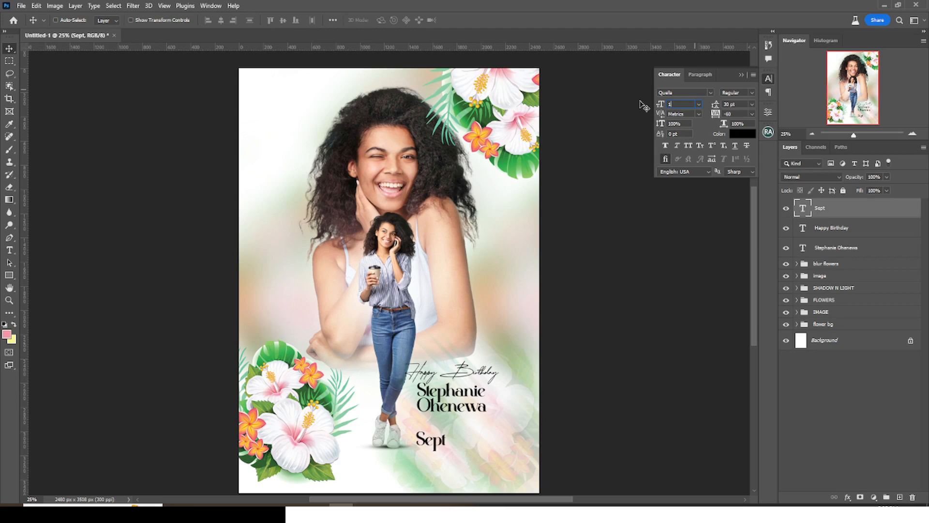
{"action": "key", "text": "Return"}
{"action": "left_click_drag", "start_coordinate": [431, 442], "coordinate": [458, 438]}
- Duplicate the Sept layer and retype the copy as '30th' at 23 pt
{"action": "key", "text": "ctrl+j"}
{"action": "double_click", "coordinate": [803, 209]}
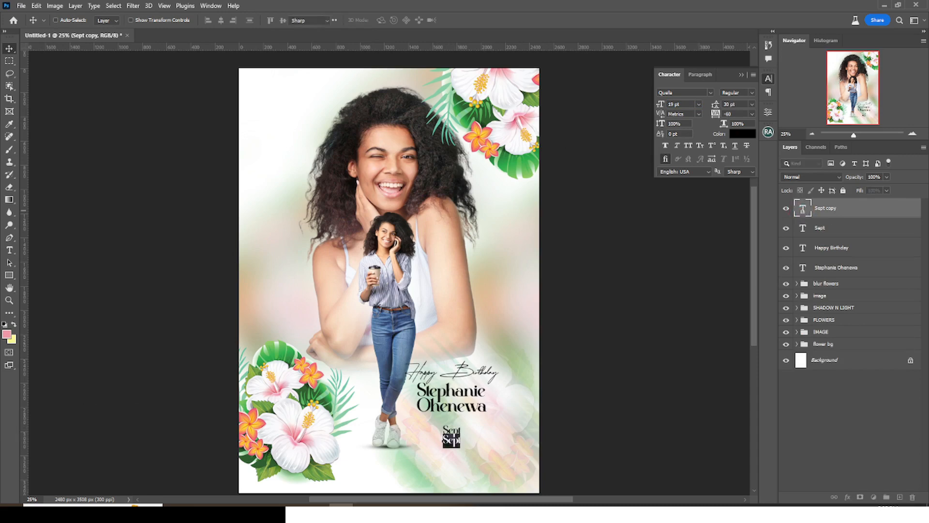
{"action": "type", "text": "30th"}
{"action": "key", "text": "ctrl+Return"}
{"action": "key", "text": "v"}
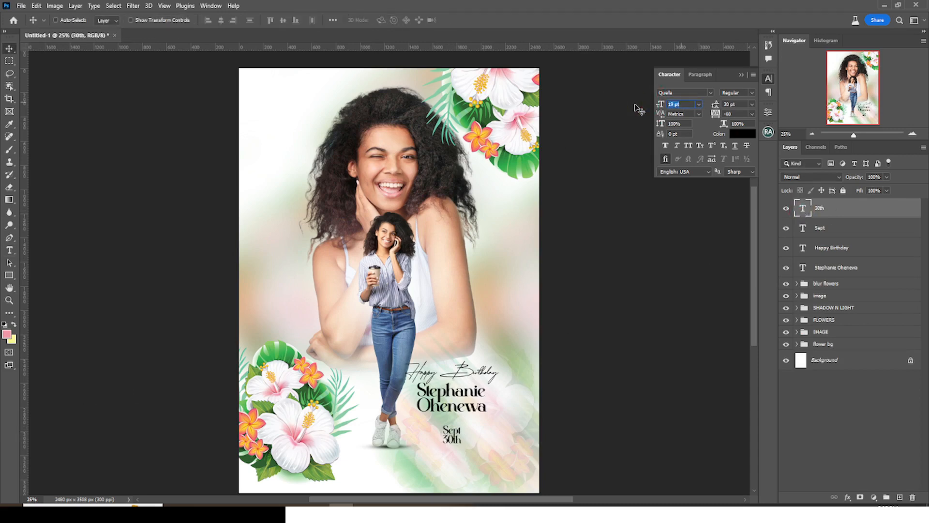
{"action": "type", "text": "23"}
{"action": "key", "text": "Return"}
{"action": "key", "text": "ctrl+plus"}
{"action": "key", "text": "ctrl+plus"}
{"action": "scroll", "coordinate": [635, 105], "scroll_direction": "down", "scroll_amount": 8}
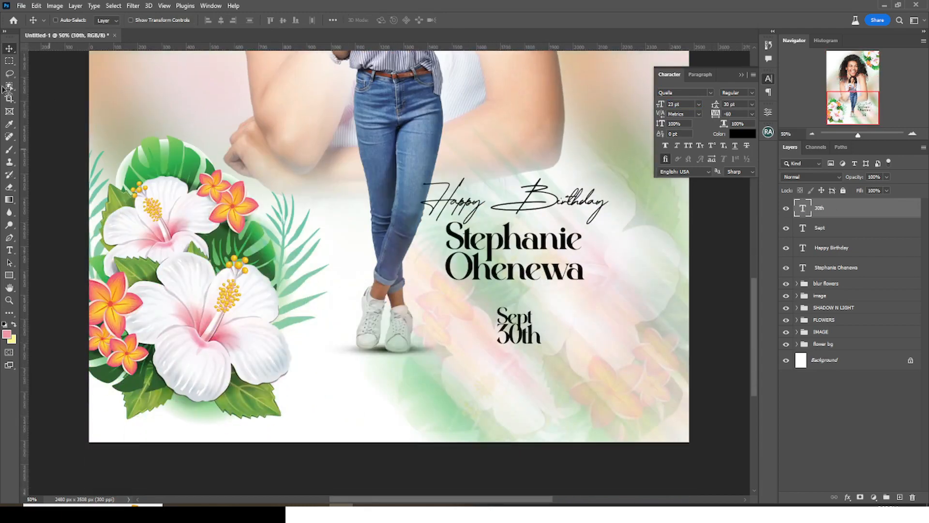
- Draw a 270 px circle over the date with the Ellipse Tool and place it beneath the date text
{"action": "left_click", "coordinate": [9, 275]}
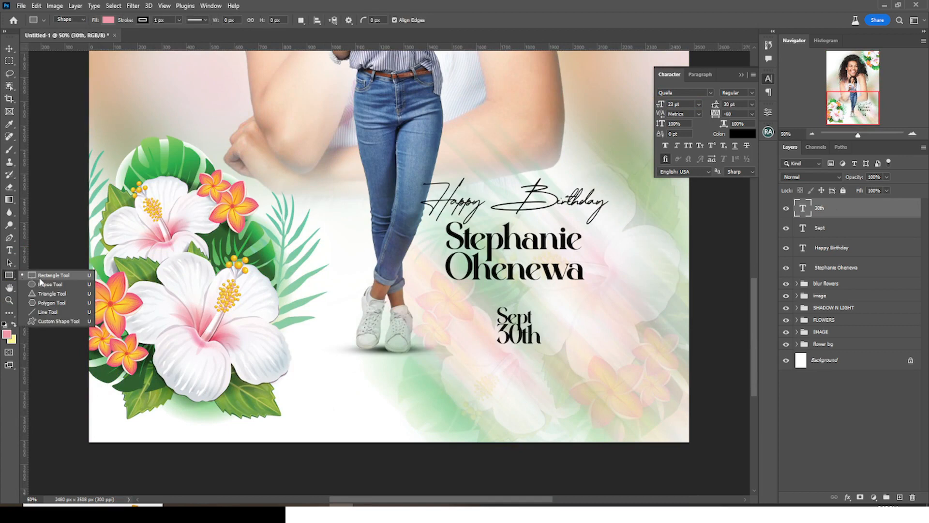
{"action": "left_click", "coordinate": [41, 286]}
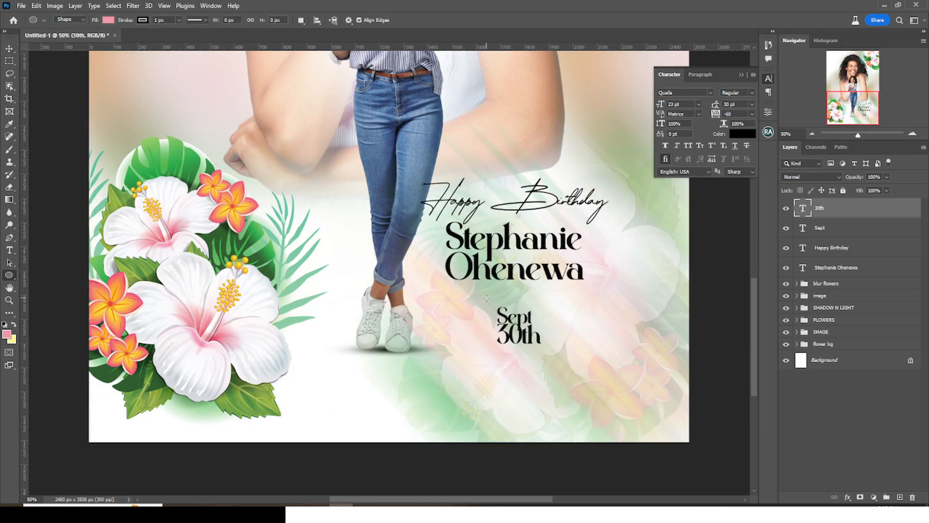
{"action": "left_click_drag", "start_coordinate": [486, 297], "coordinate": [549, 370]}
{"action": "left_click_drag", "start_coordinate": [819, 209], "coordinate": [818, 253]}
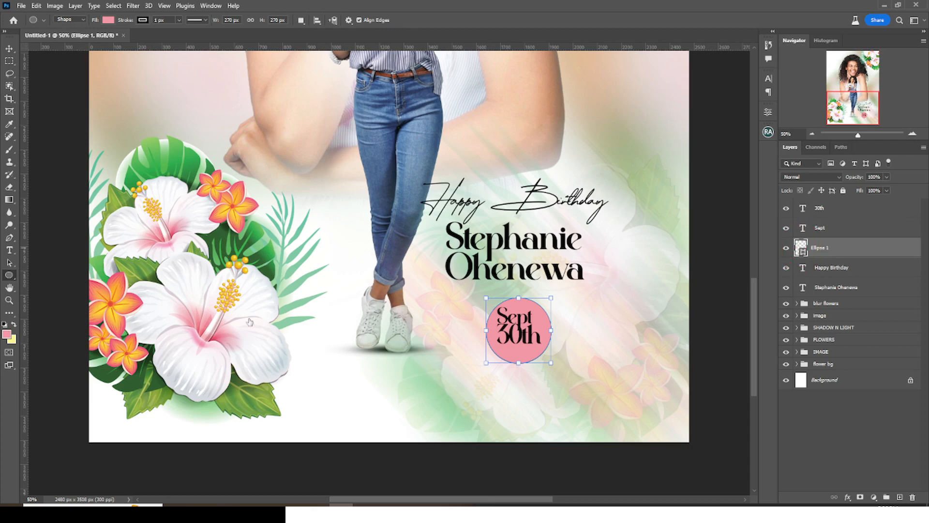
- Try sampled colours from the photo and set the circle's fill to crimson
{"action": "left_click", "coordinate": [209, 322]}
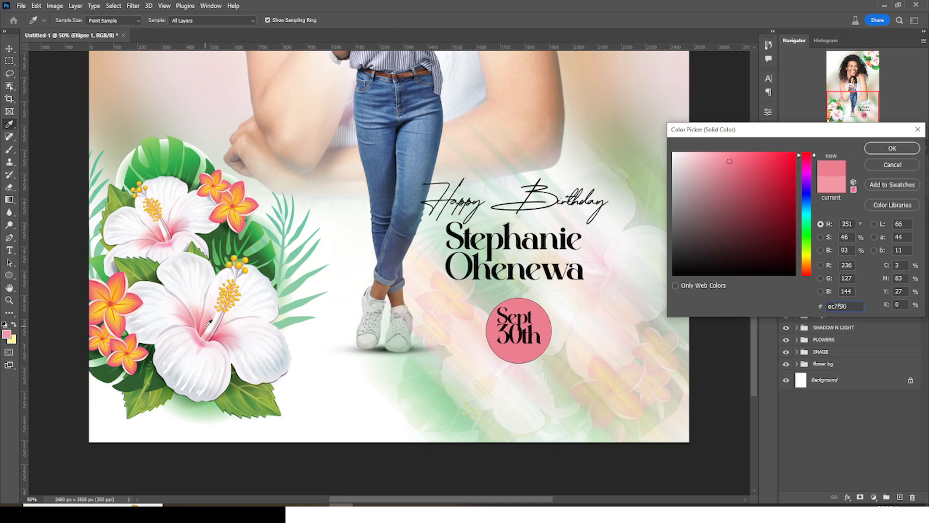
{"action": "left_click", "coordinate": [189, 161]}
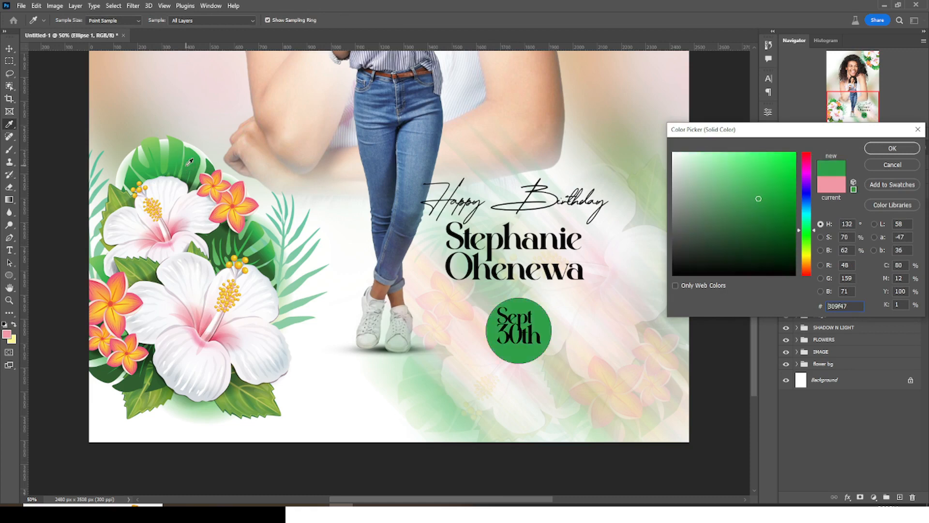
{"action": "left_click", "coordinate": [126, 298]}
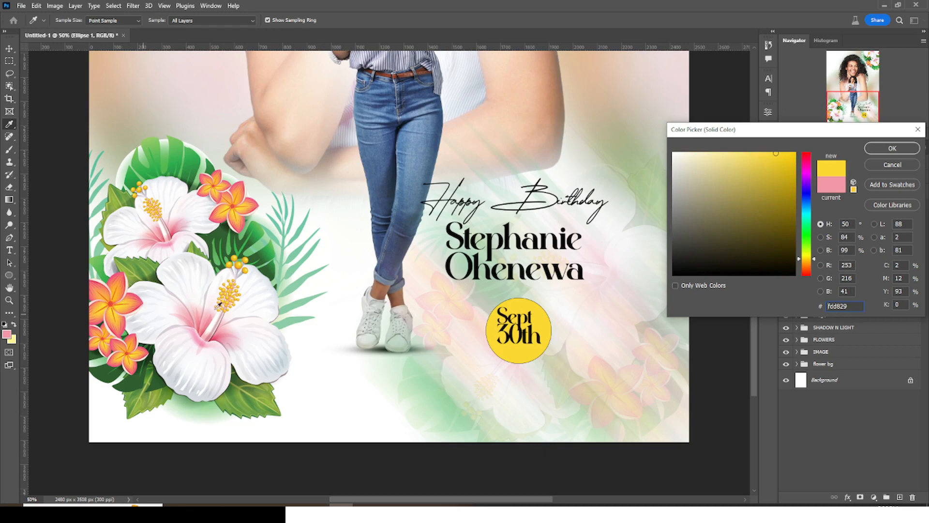
{"action": "left_click", "coordinate": [442, 122]}
{"action": "left_click", "coordinate": [304, 116]}
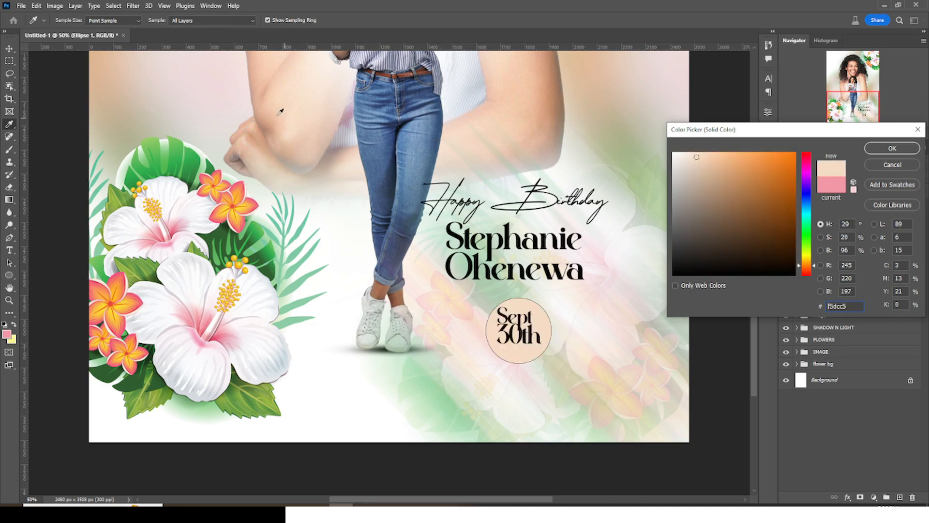
{"action": "left_click", "coordinate": [273, 114]}
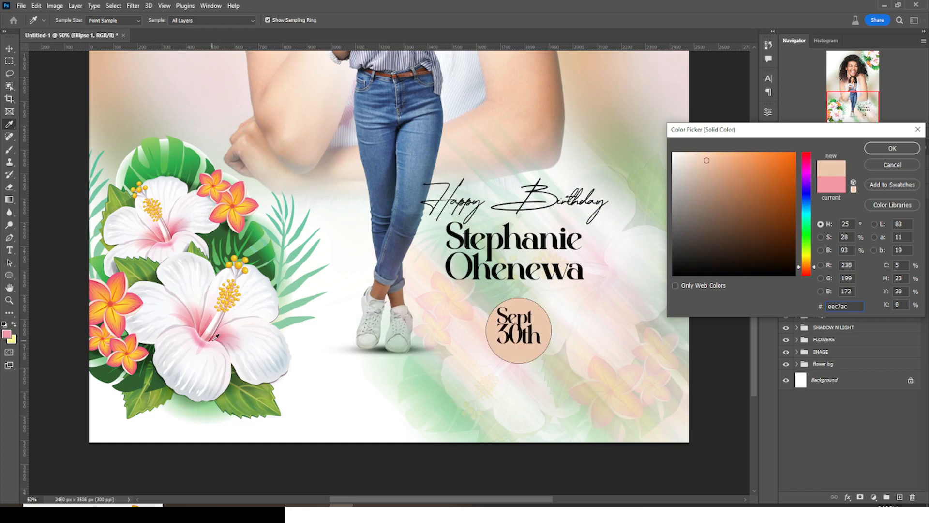
{"action": "left_click", "coordinate": [212, 337]}
{"action": "left_click", "coordinate": [890, 151]}
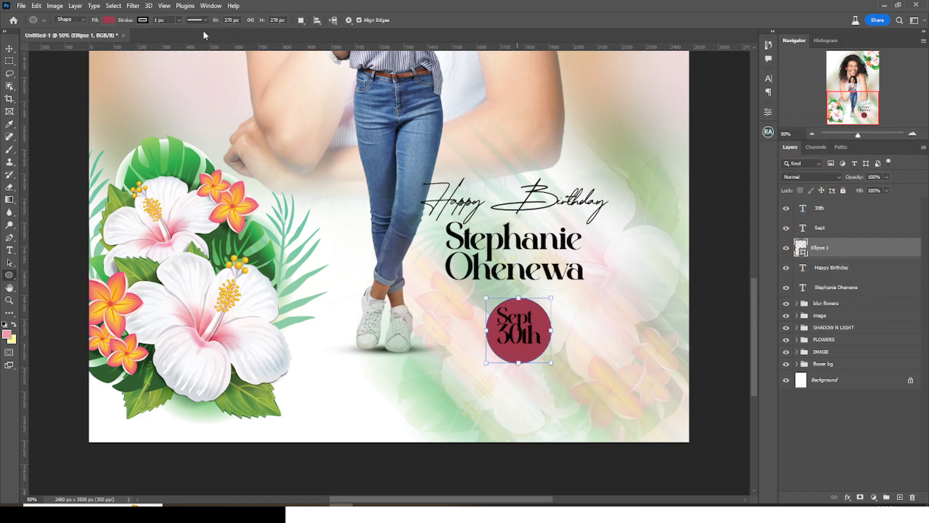
- Remove the circle's outline and nudge the Sept text slightly right and down
{"action": "left_click", "coordinate": [140, 20]}
{"action": "left_click", "coordinate": [83, 39]}
{"action": "left_click", "coordinate": [823, 228]}
{"action": "left_click", "coordinate": [823, 213], "text": "shift"}
{"action": "left_click", "coordinate": [829, 216]}
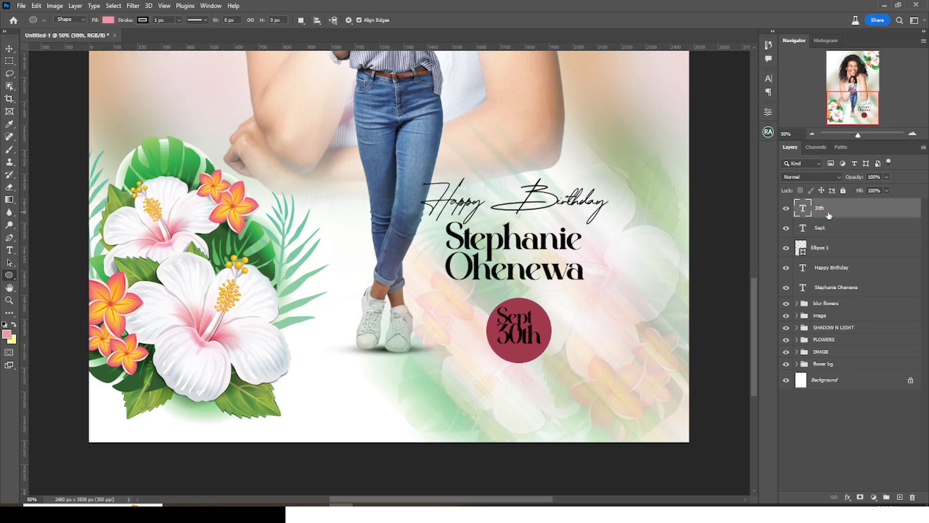
{"action": "key", "text": "v"}
{"action": "left_click", "coordinate": [827, 231]}
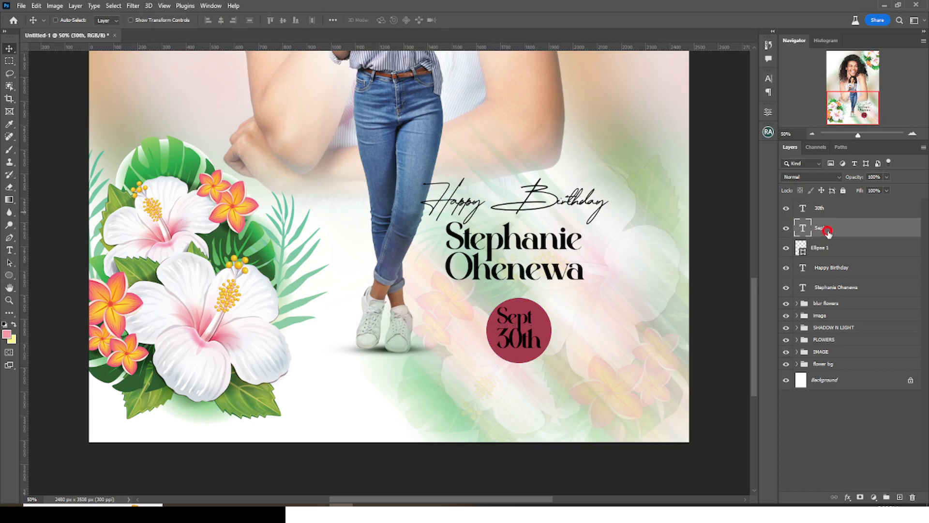
{"action": "key", "text": "Right"}
{"action": "key", "text": "Right"}
{"action": "key", "text": "Right"}
{"action": "key", "text": "Right"}
{"action": "key", "text": "Right"}
{"action": "key", "text": "Right"}
{"action": "key", "text": "Right"}
{"action": "key", "text": "Right"}
{"action": "key", "text": "Right"}
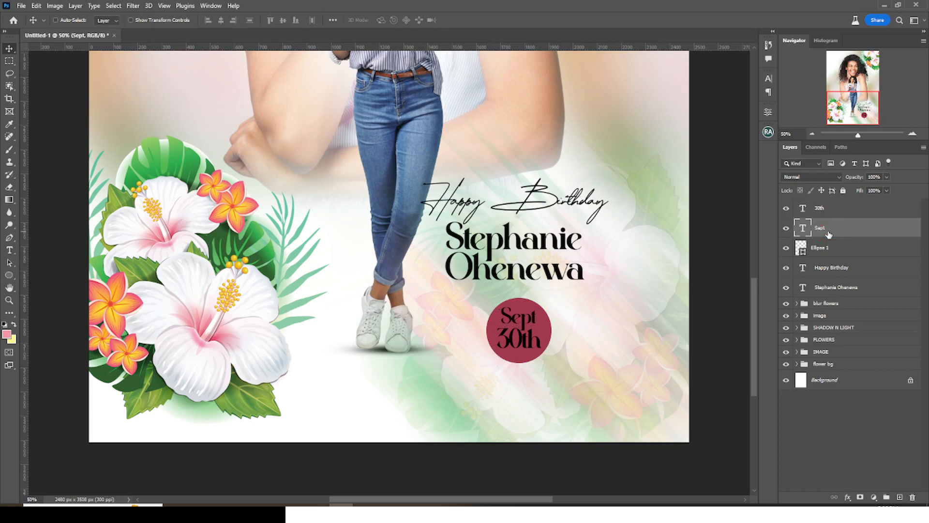
{"action": "key", "text": "Down"}
{"action": "key", "text": "Down"}
{"action": "key", "text": "Down"}
- Make both the Sept and 30th date text white
{"action": "left_click", "coordinate": [823, 209], "text": "shift"}
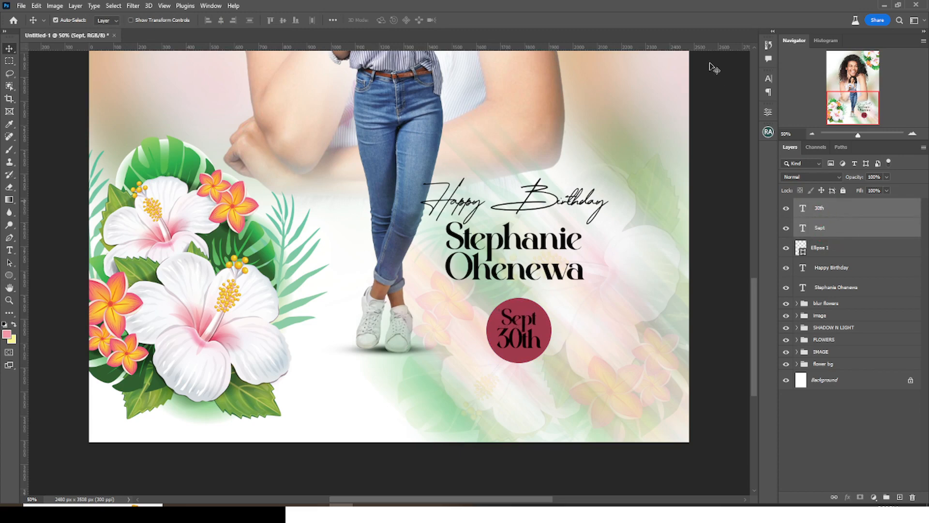
{"action": "left_click", "coordinate": [768, 78]}
{"action": "left_click", "coordinate": [742, 136]}
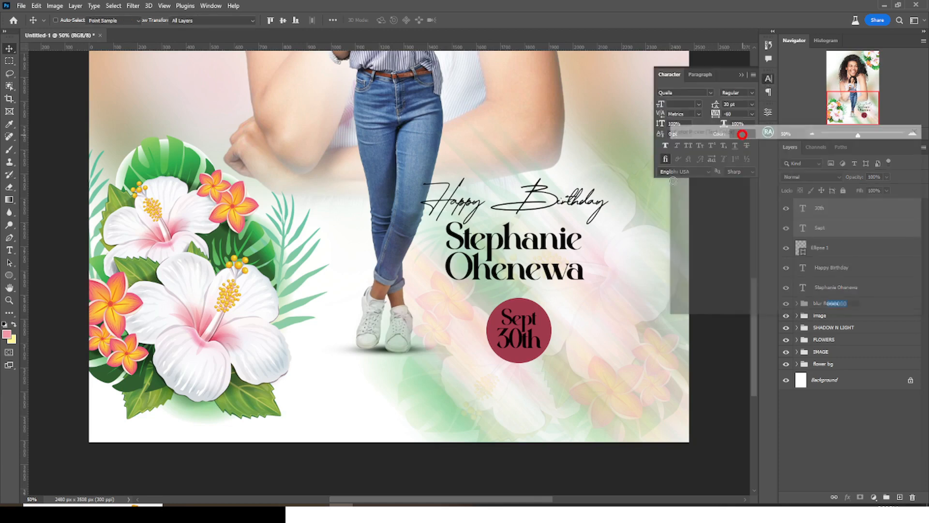
{"action": "left_click", "coordinate": [673, 150]}
{"action": "key", "text": "Return"}
- Group the date text and circle into a folder named '30th' and nudge it down
{"action": "left_click", "coordinate": [827, 251], "text": "ctrl"}
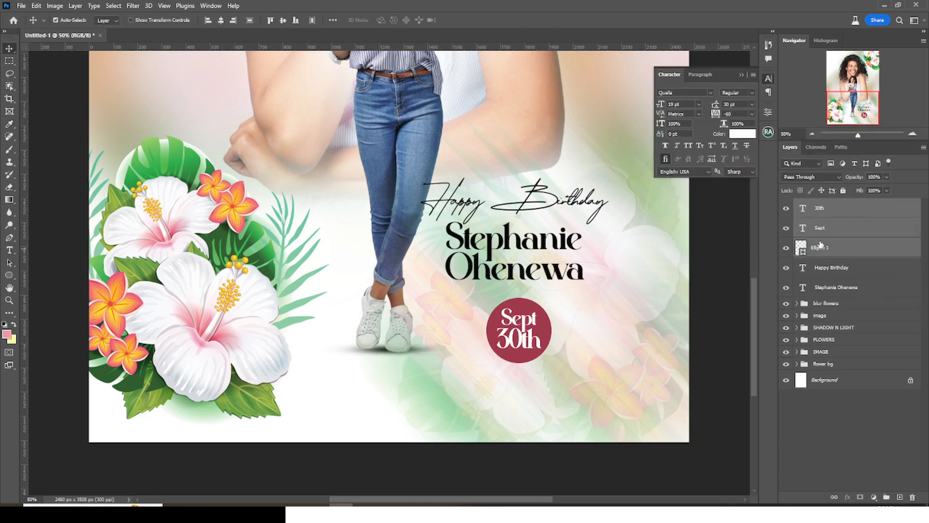
{"action": "key", "text": "ctrl+g"}
{"action": "double_click", "coordinate": [822, 204]}
{"action": "type", "text": "30th"}
{"action": "key", "text": "Return"}
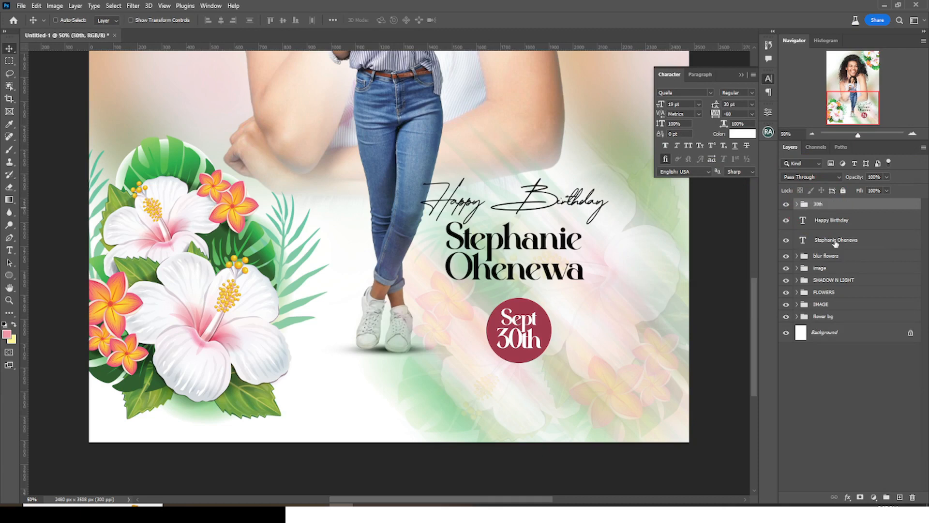
{"action": "key", "text": "shift+Down"}
{"action": "key", "text": "shift+Down"}
{"action": "key", "text": "shift+Down"}
{"action": "key", "text": "shift+Down"}
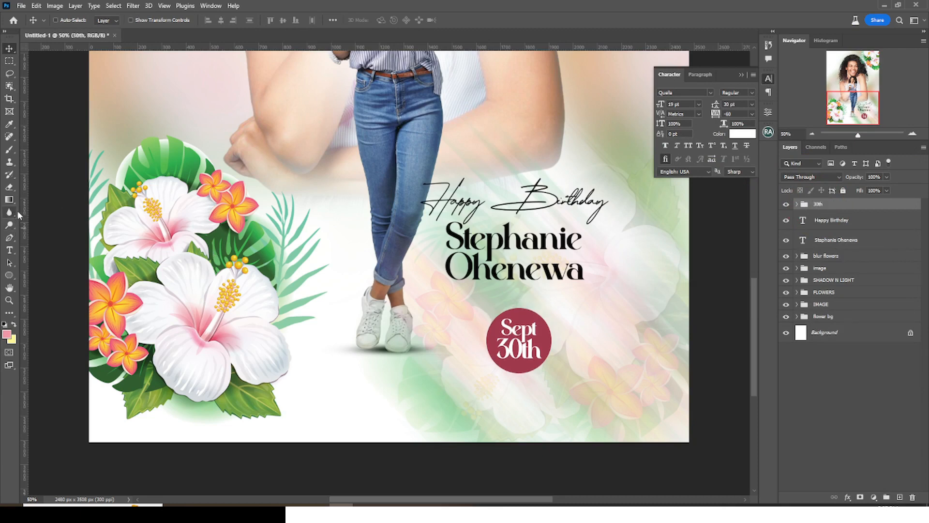
- Select Ellipse 1 inside the 30th group and show its circular path
{"action": "left_click", "coordinate": [9, 250]}
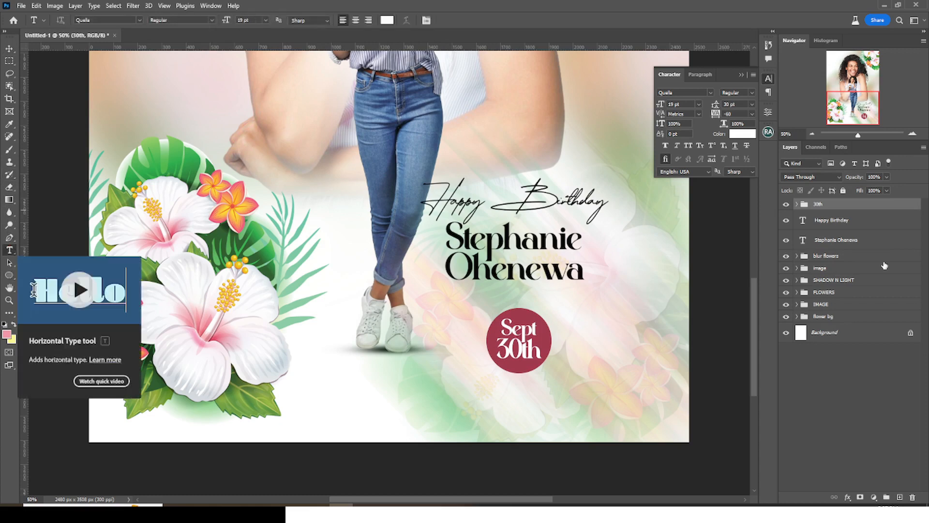
{"action": "left_click", "coordinate": [840, 147]}
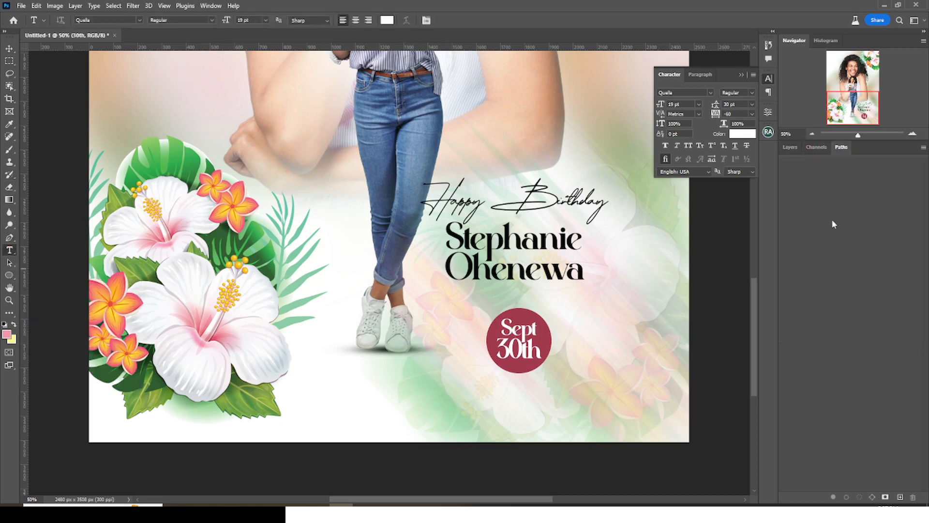
{"action": "left_click", "coordinate": [790, 147]}
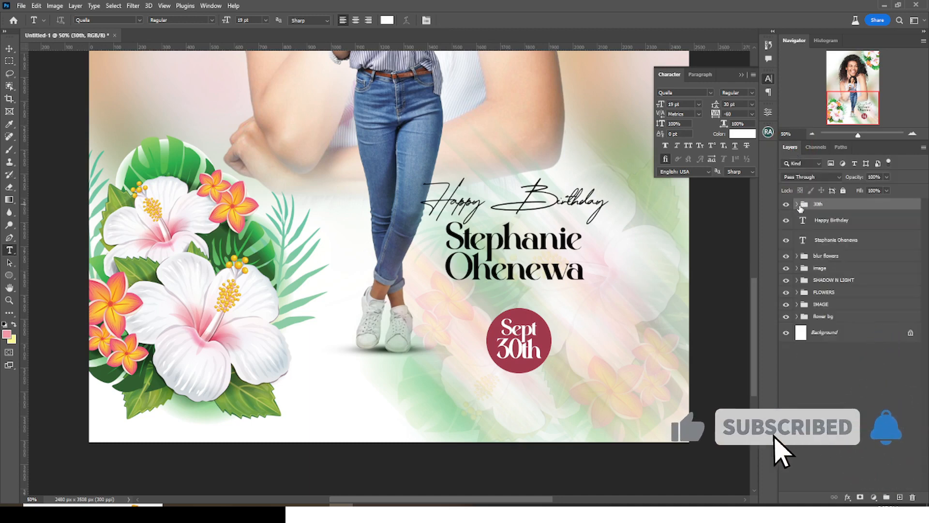
{"action": "left_click", "coordinate": [796, 204]}
{"action": "left_click", "coordinate": [823, 265]}
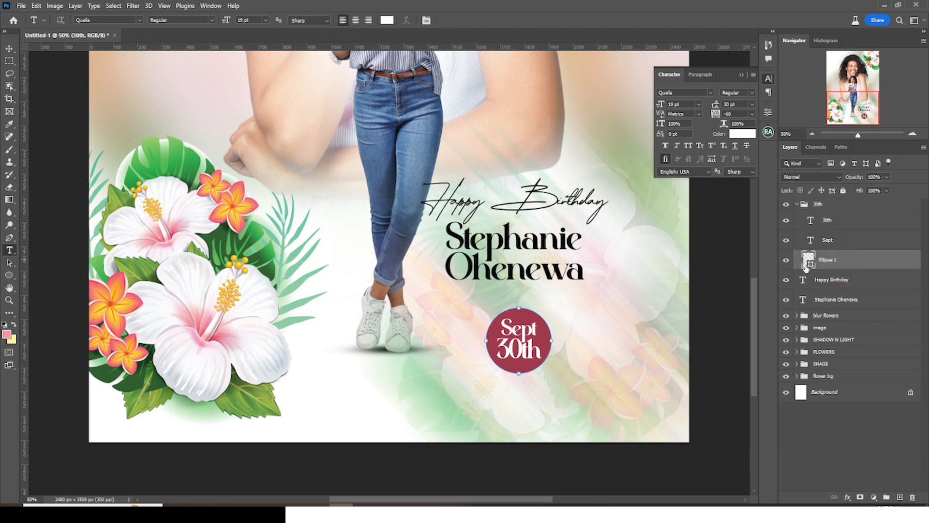
{"action": "left_click", "coordinate": [842, 148]}
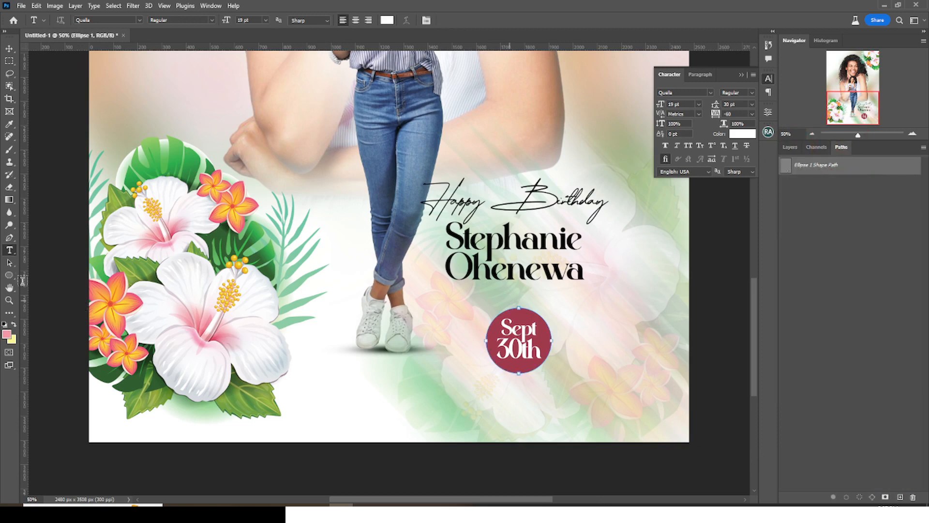
- Type 'happy birthday happy birthday' along the circle's outline
{"action": "left_click", "coordinate": [487, 325]}
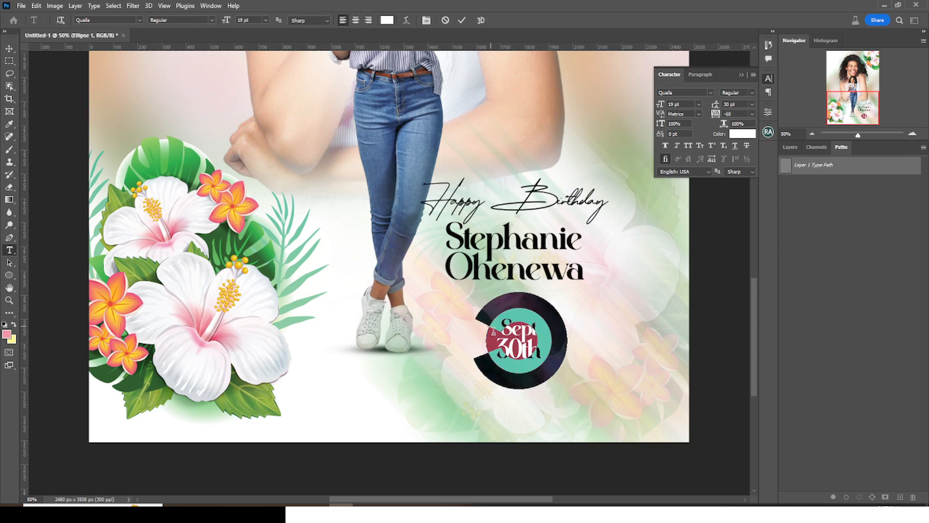
{"action": "type", "text": "happy"}
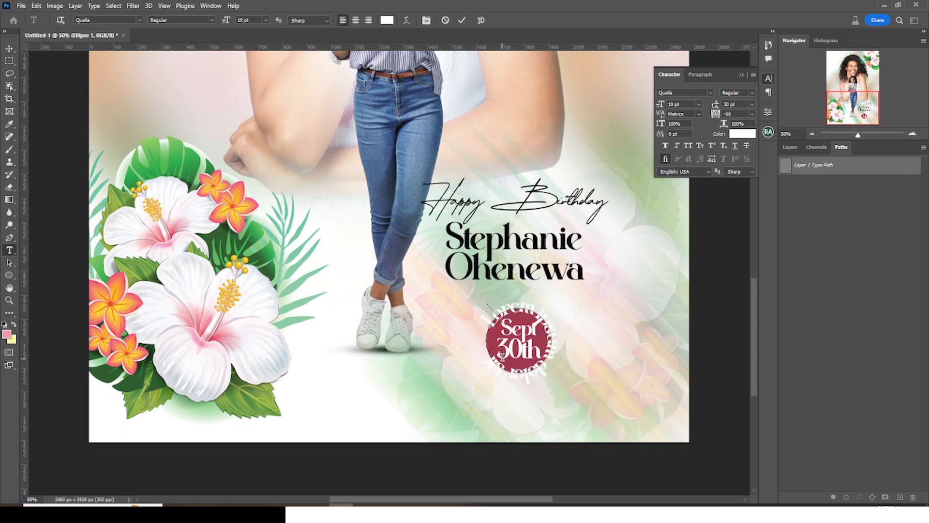
{"action": "type", "text": " birthday happy b"}
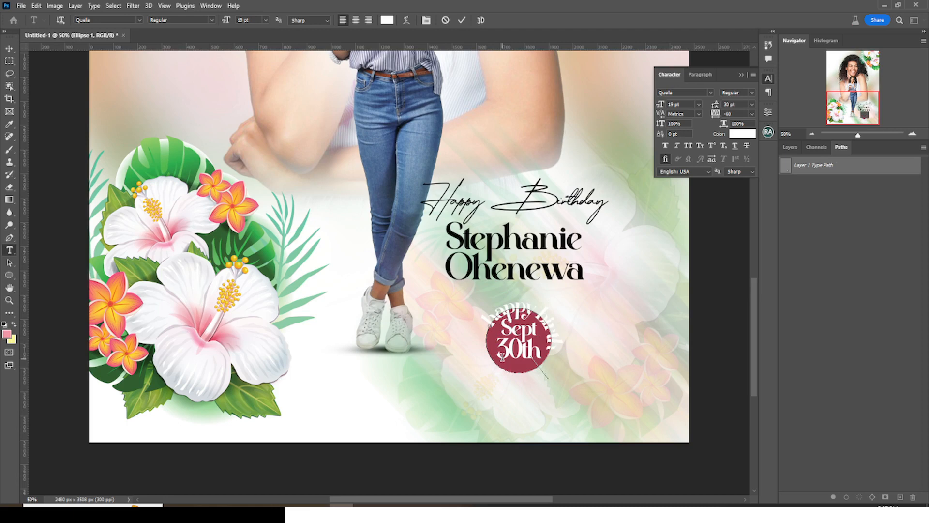
{"action": "type", "text": "irthday"}
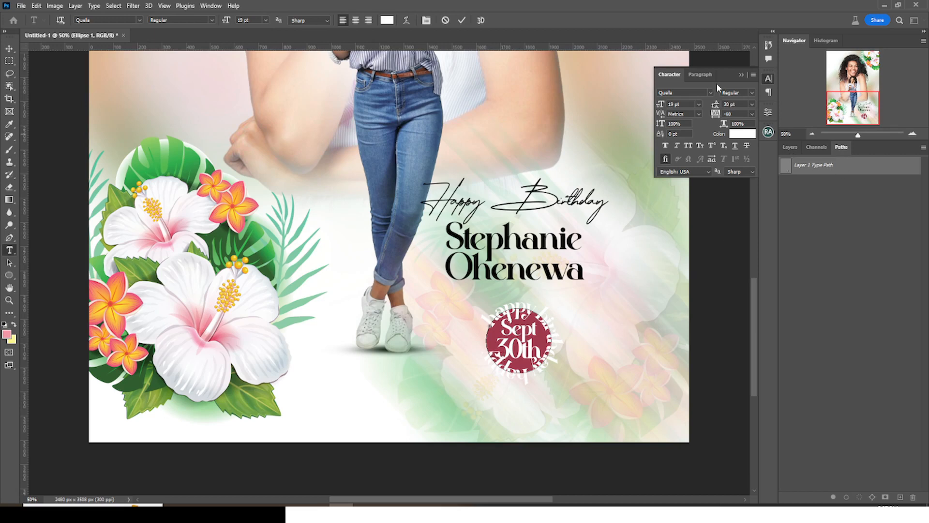
{"action": "left_click", "coordinate": [672, 76]}
{"action": "left_click", "coordinate": [793, 146]}
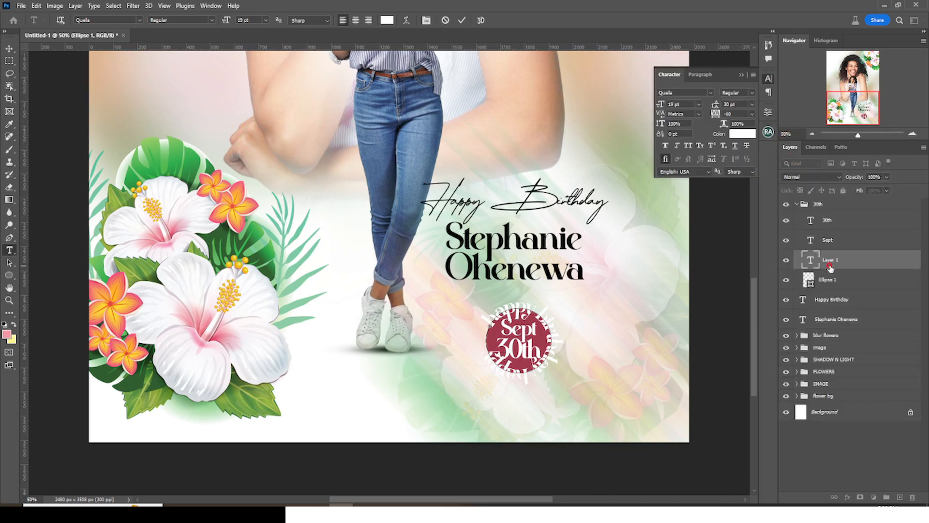
- Set the circular text to 5 pt, black #000000, All Caps, with wider tracking
{"action": "left_click", "coordinate": [830, 267]}
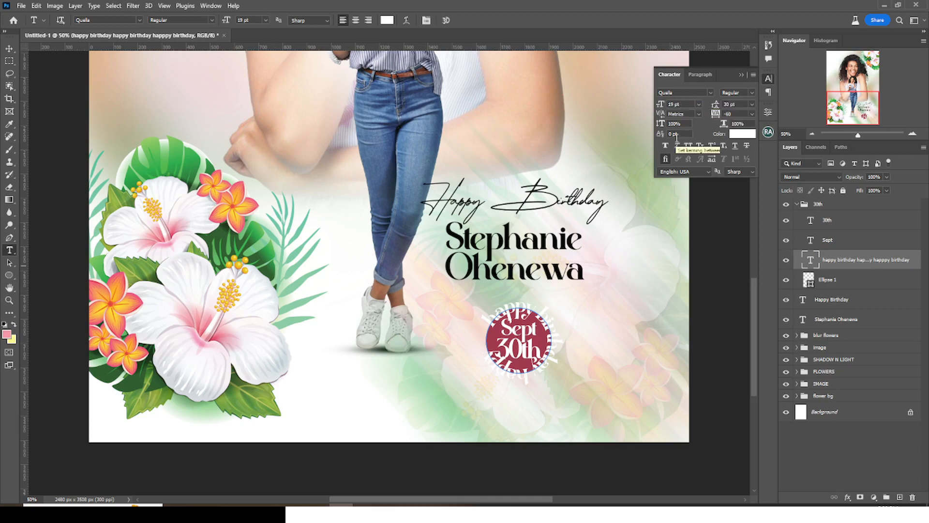
{"action": "left_click", "coordinate": [676, 104]}
{"action": "type", "text": "5"}
{"action": "key", "text": "Return"}
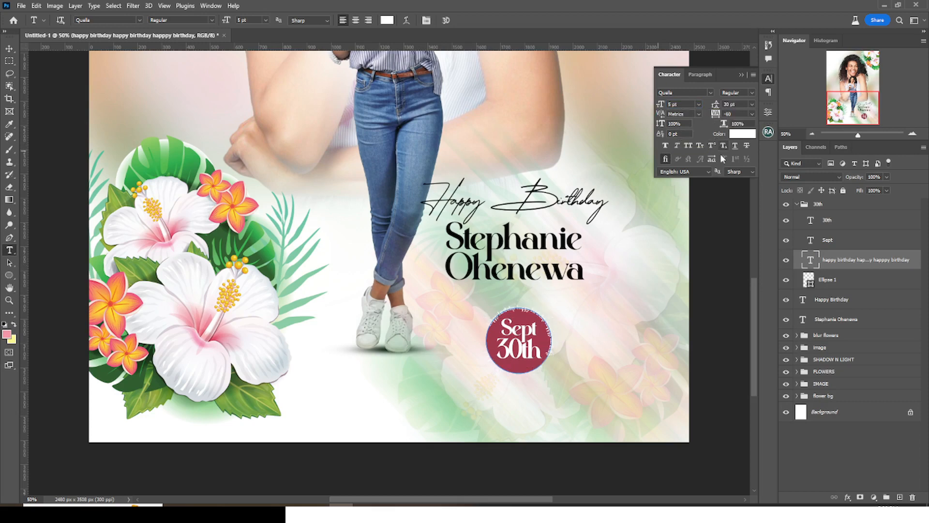
{"action": "left_click", "coordinate": [741, 134]}
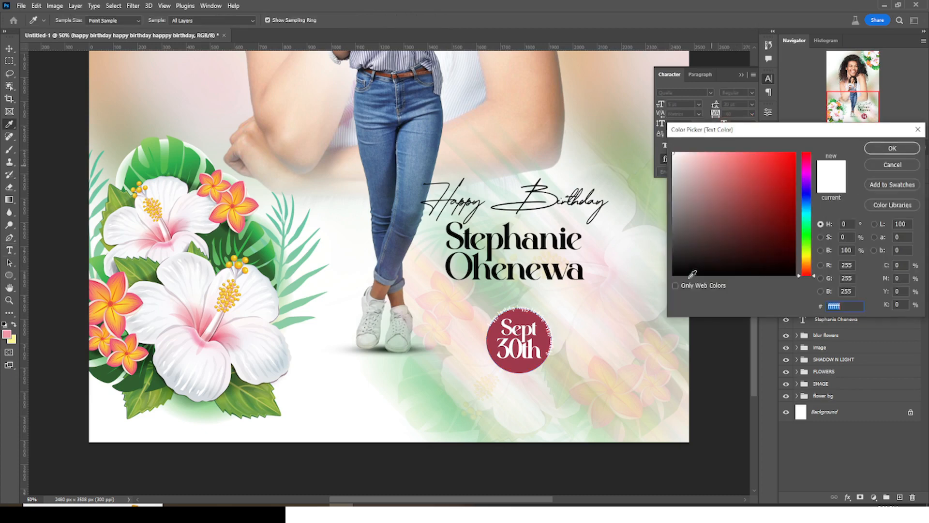
{"action": "type", "text": "000000"}
{"action": "left_click", "coordinate": [892, 148]}
{"action": "left_click", "coordinate": [685, 144]}
{"action": "left_click_drag", "start_coordinate": [735, 113], "coordinate": [700, 120]}
{"action": "type", "text": "14"}
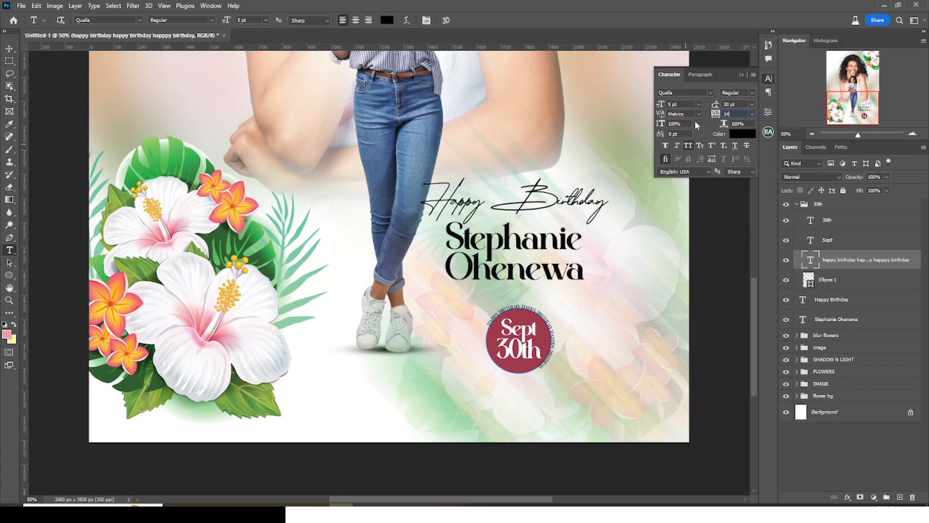
{"action": "key", "text": "Return"}
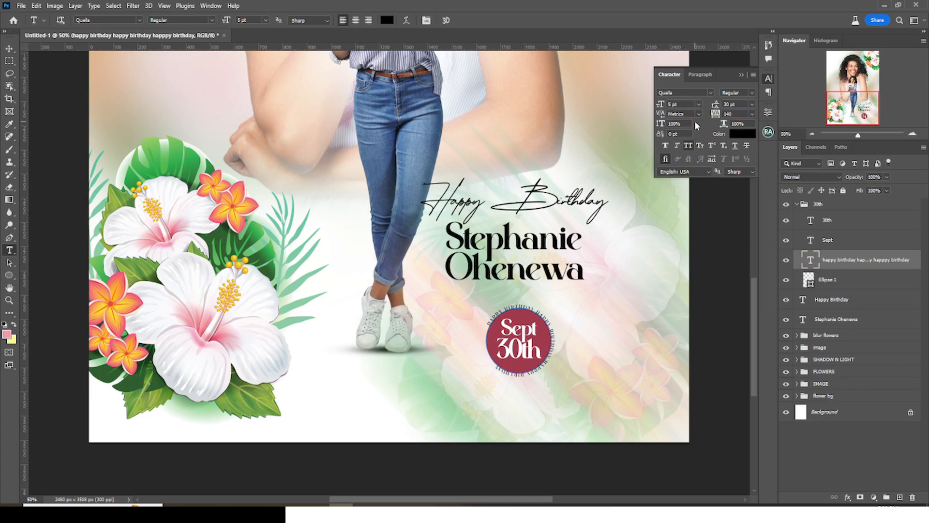
- Move the text's start and end points so it wraps fully around the circle
{"action": "key", "text": "ctrl+plus"}
{"action": "key", "text": "ctrl+plus"}
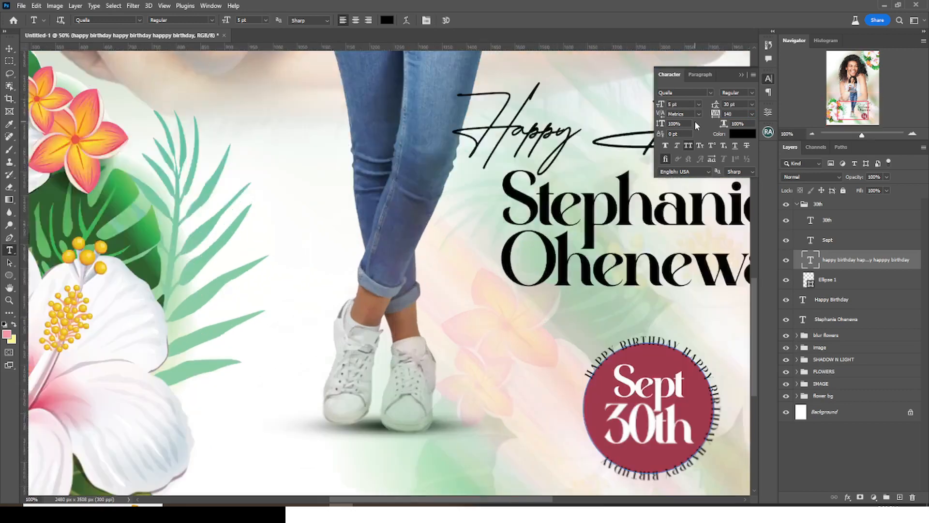
{"action": "scroll", "coordinate": [537, 319], "scroll_direction": "right", "scroll_amount": 3}
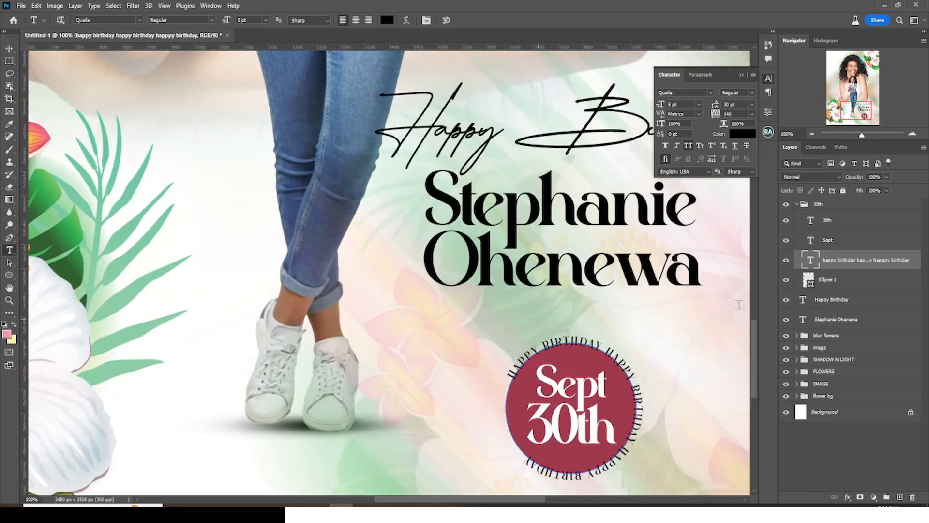
{"action": "left_click_drag", "start_coordinate": [754, 333], "coordinate": [753, 356]}
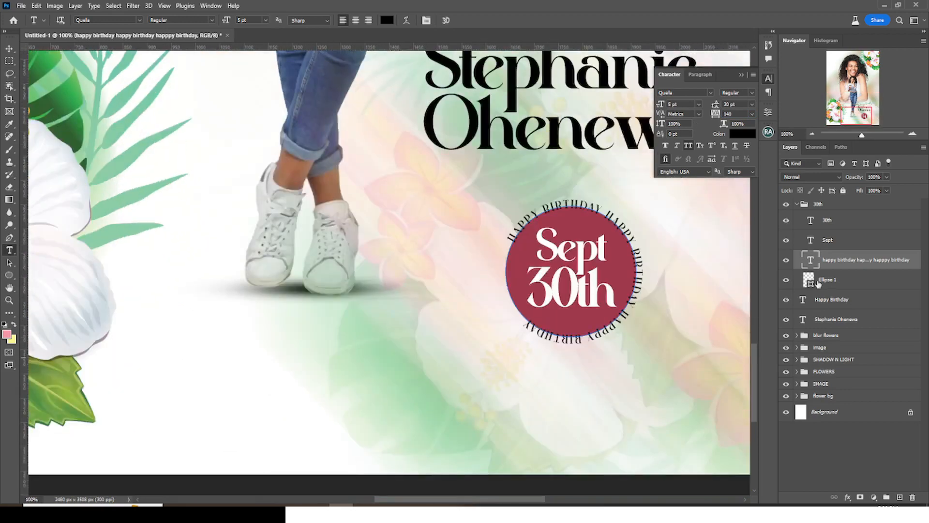
{"action": "double_click", "coordinate": [811, 261]}
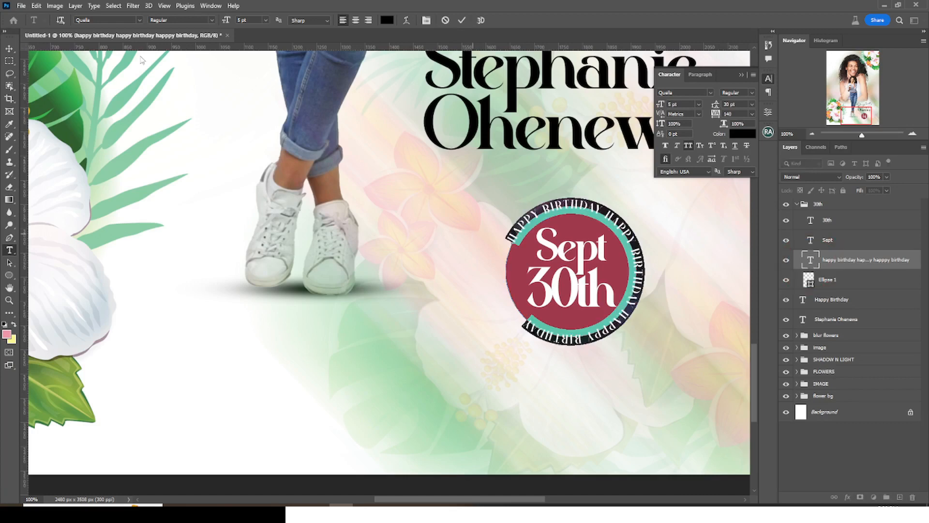
{"action": "left_click", "coordinate": [9, 262]}
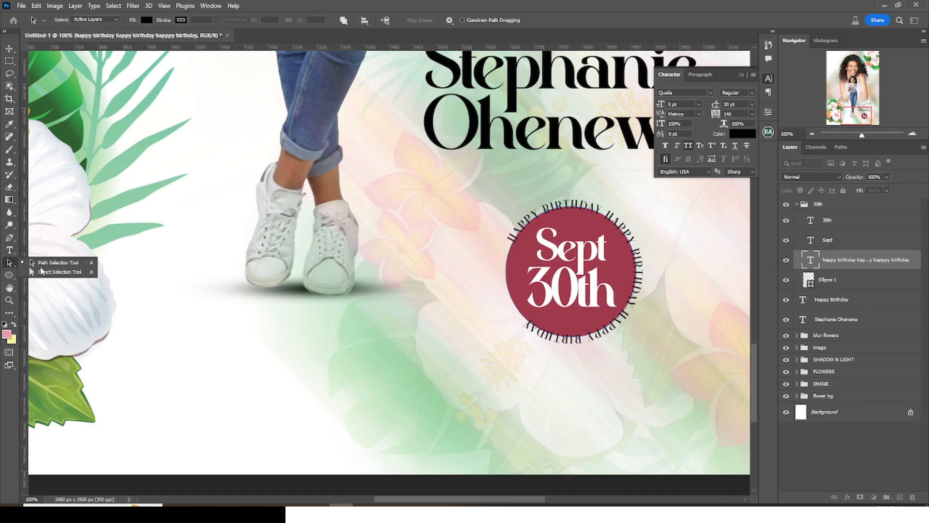
{"action": "left_click", "coordinate": [49, 271]}
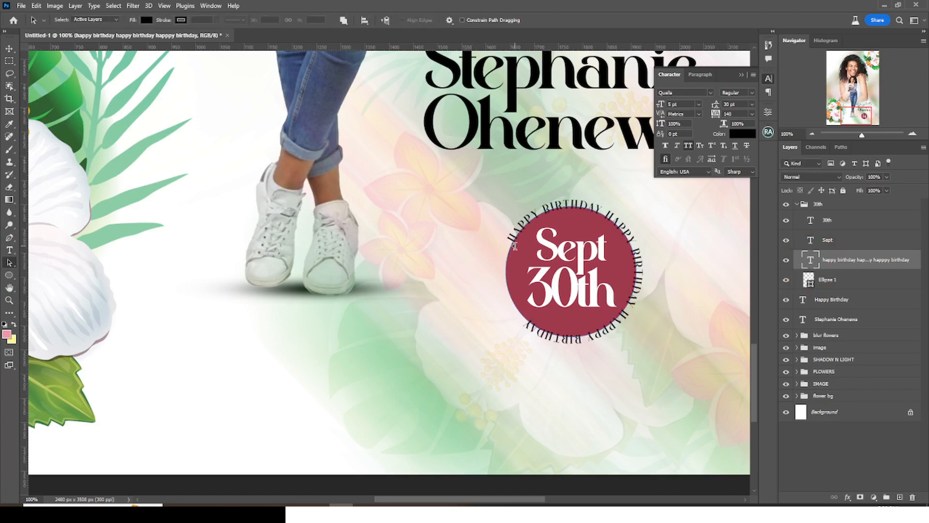
{"action": "mouse_move", "coordinate": [517, 235]}
{"action": "left_mouse_down"}
{"action": "mouse_move", "coordinate": [510, 226]}
{"action": "mouse_move", "coordinate": [517, 236]}
{"action": "mouse_move", "coordinate": [519, 225]}
{"action": "mouse_move", "coordinate": [512, 242]}
{"action": "mouse_move", "coordinate": [525, 221]}
{"action": "left_mouse_up"}
{"action": "key", "text": "ctrl+z"}
{"action": "left_click_drag", "start_coordinate": [517, 312], "coordinate": [511, 299]}
{"action": "key", "text": "ctrl+plus"}
{"action": "mouse_move", "coordinate": [393, 324]}
{"action": "left_mouse_down"}
{"action": "mouse_move", "coordinate": [384, 289]}
{"action": "mouse_move", "coordinate": [453, 150]}
{"action": "left_mouse_up"}
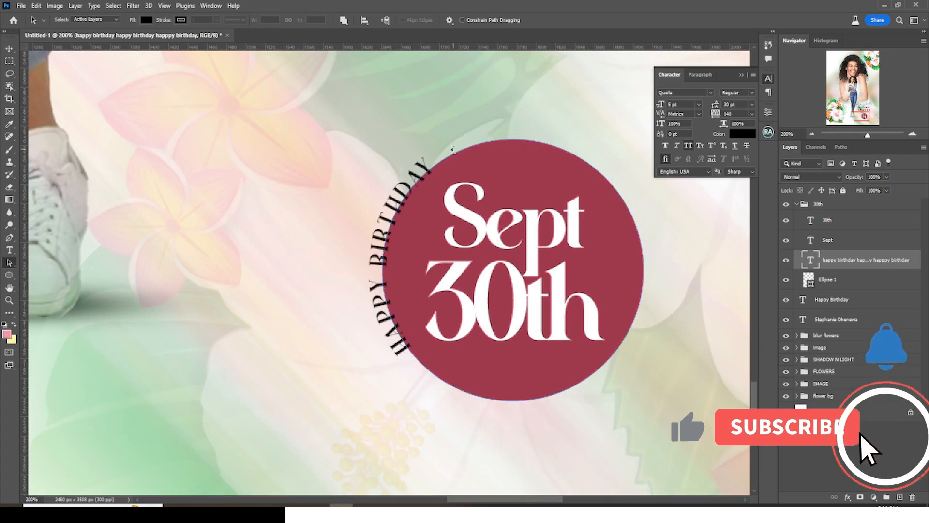
{"action": "left_click_drag", "start_coordinate": [640, 322], "coordinate": [418, 354]}
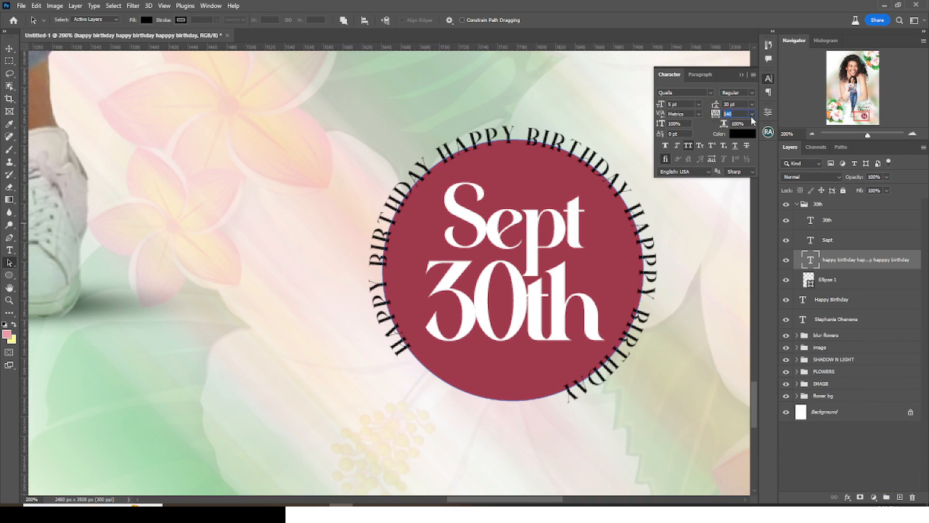
- Set the circular text's tracking to 300 and baseline shift to 3 pt
{"action": "type", "text": "300"}
{"action": "key", "text": "Return"}
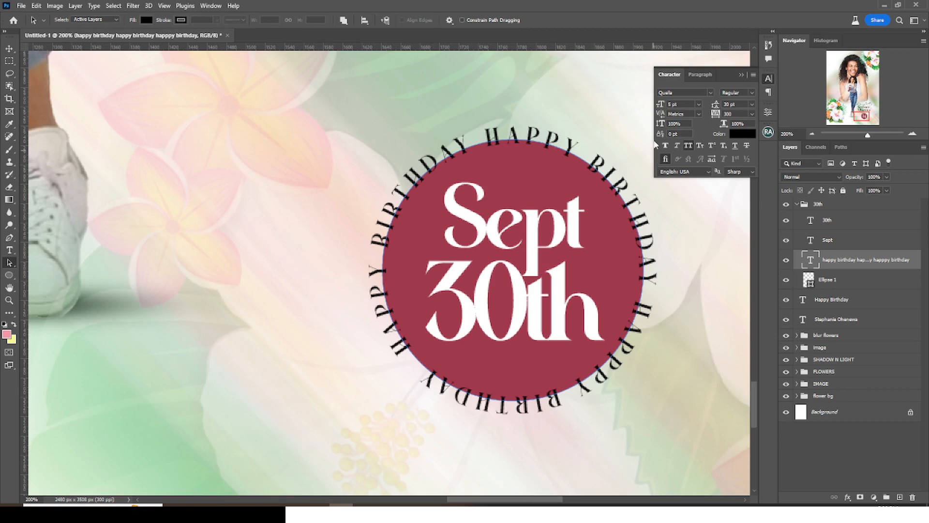
{"action": "left_click", "coordinate": [826, 262]}
{"action": "left_click_drag", "start_coordinate": [662, 135], "coordinate": [662, 135]}
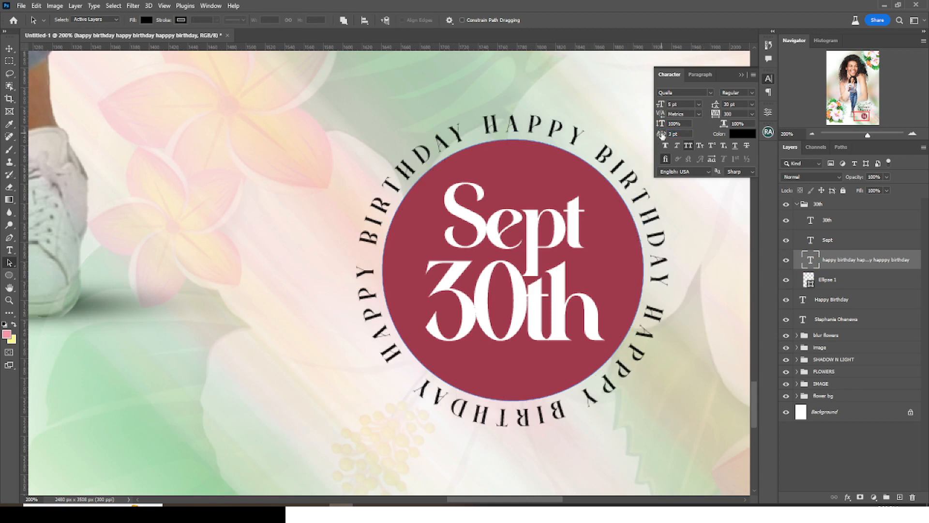
{"action": "left_click", "coordinate": [741, 75]}
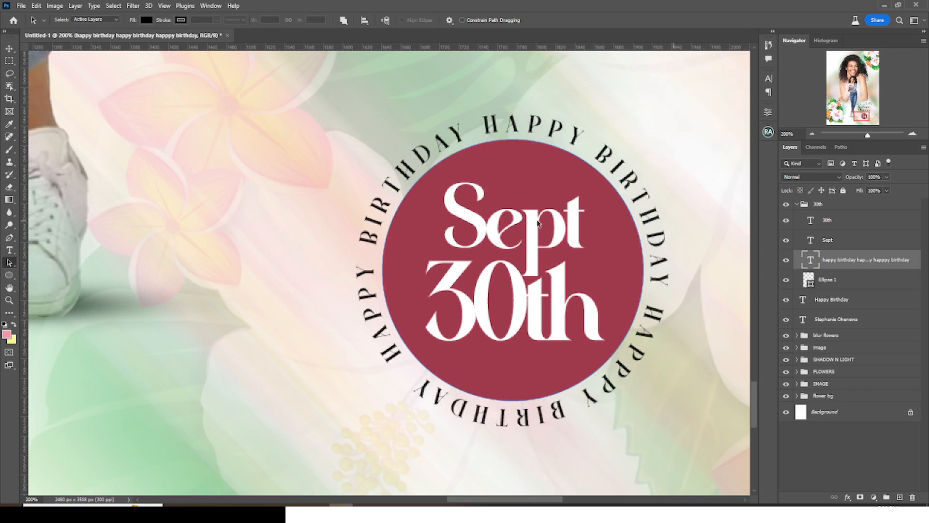
{"action": "left_click", "coordinate": [797, 203]}
- Free-transform the 30th date badge group and hide the guides
{"action": "left_click", "coordinate": [813, 204]}
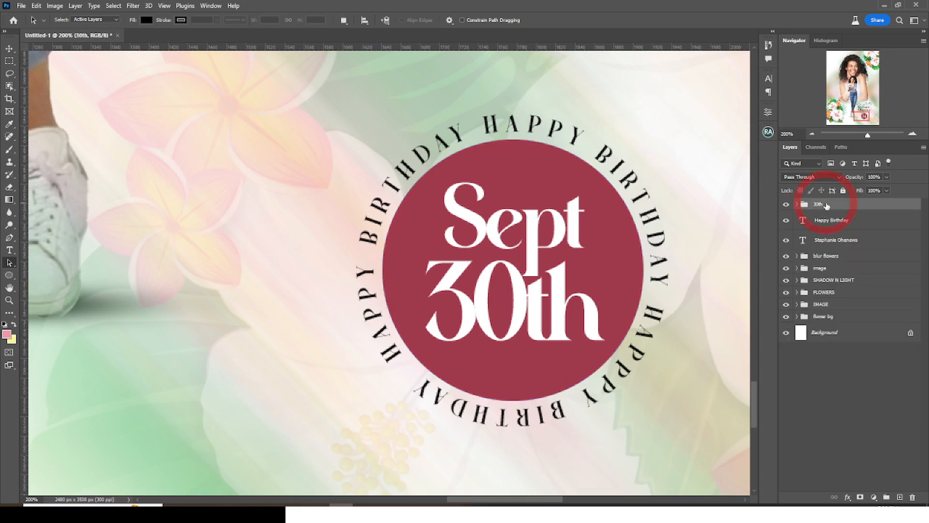
{"action": "key", "text": "ctrl+0"}
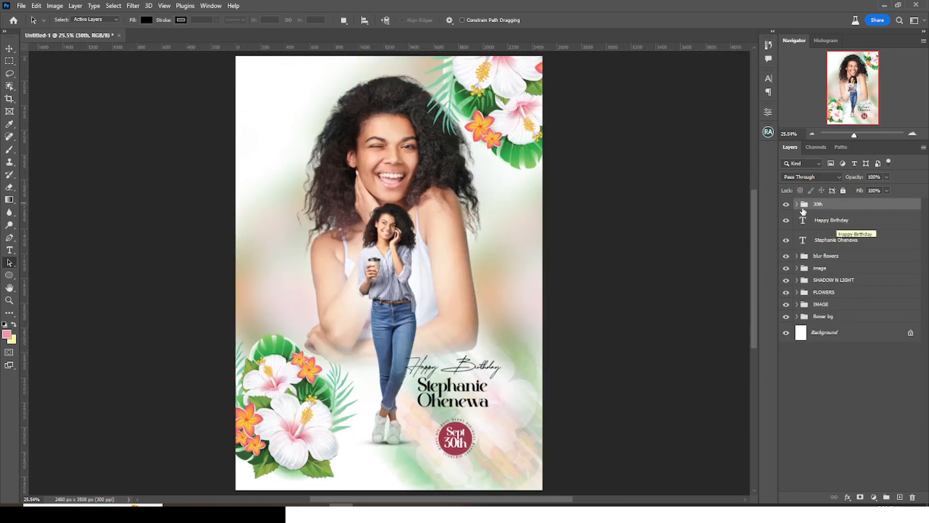
{"action": "left_click", "coordinate": [786, 203]}
{"action": "key", "text": "v"}
{"action": "key", "text": "ctrl+h"}
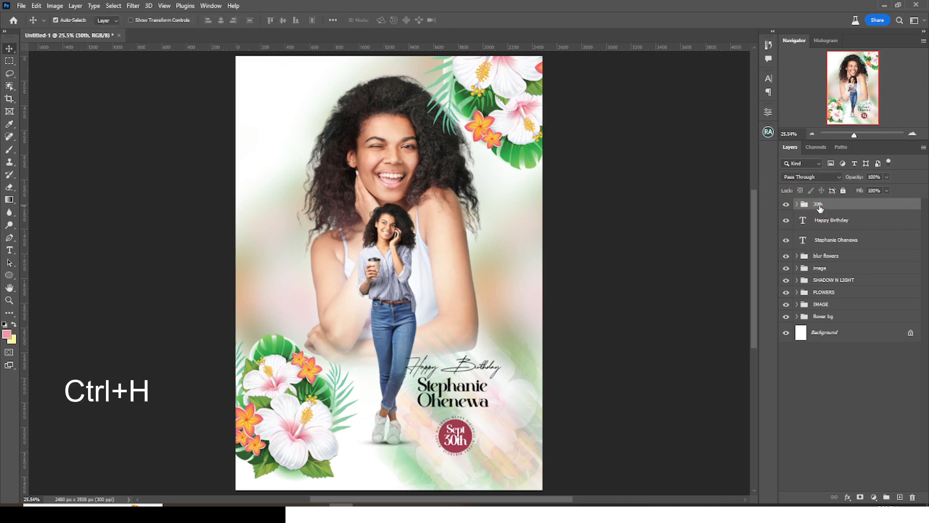
{"action": "key", "text": "ctrl+t"}
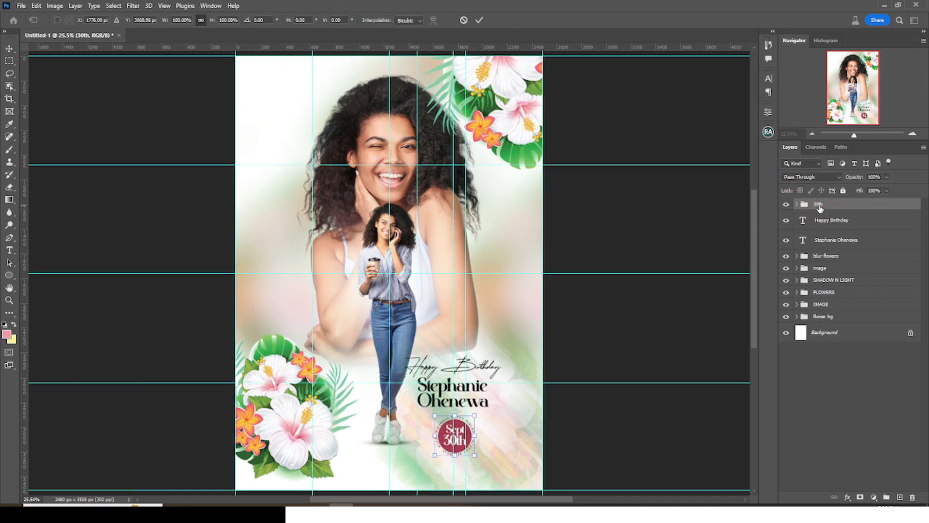
{"action": "key", "text": "Return"}
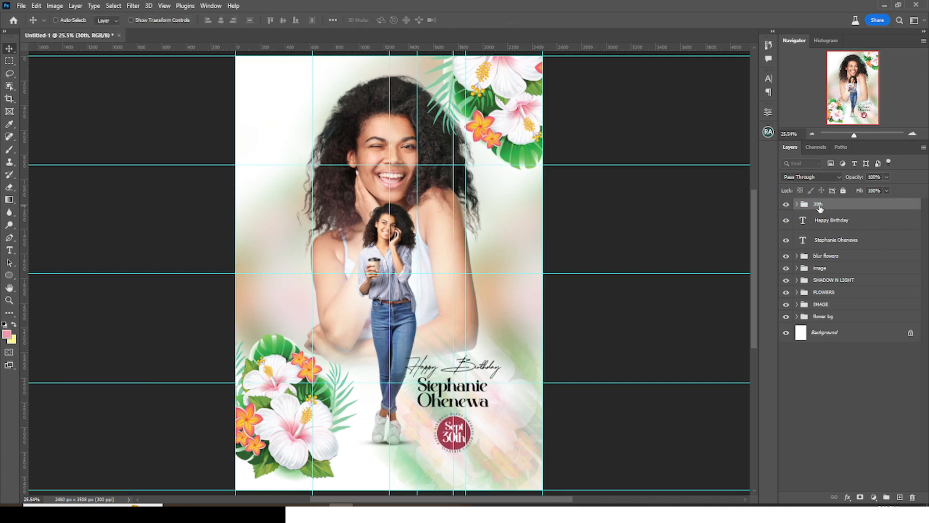
{"action": "key", "text": "ctrl+h"}
- Nudge the Happy Birthday and name text right, then stamp all visible layers into Layer 1
{"action": "left_click", "coordinate": [827, 223], "text": "ctrl"}
{"action": "left_click", "coordinate": [830, 244], "text": "ctrl"}
{"action": "key", "text": "shift+Right"}
{"action": "key", "text": "shift+Right"}
{"action": "key", "text": "shift+Right"}
{"action": "key", "text": "shift+Right"}
{"action": "key", "text": "shift+Right"}
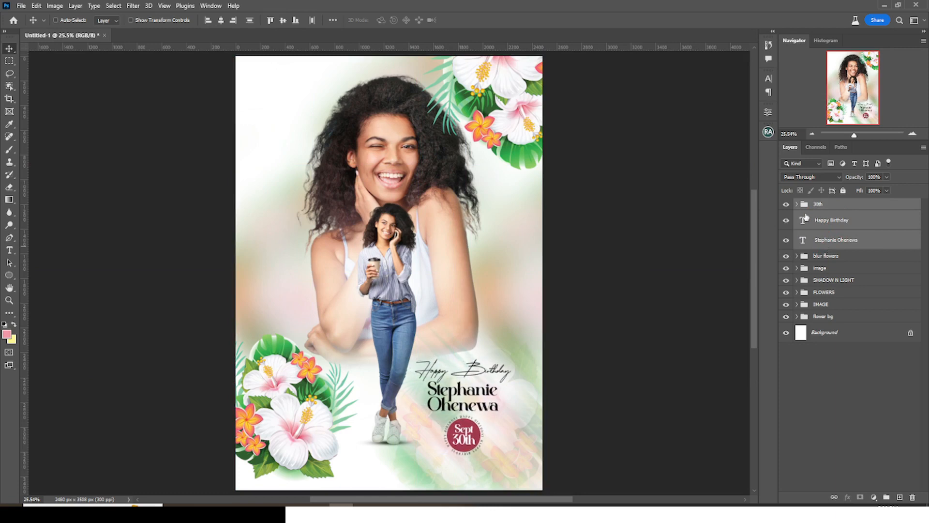
{"action": "left_click", "coordinate": [811, 203]}
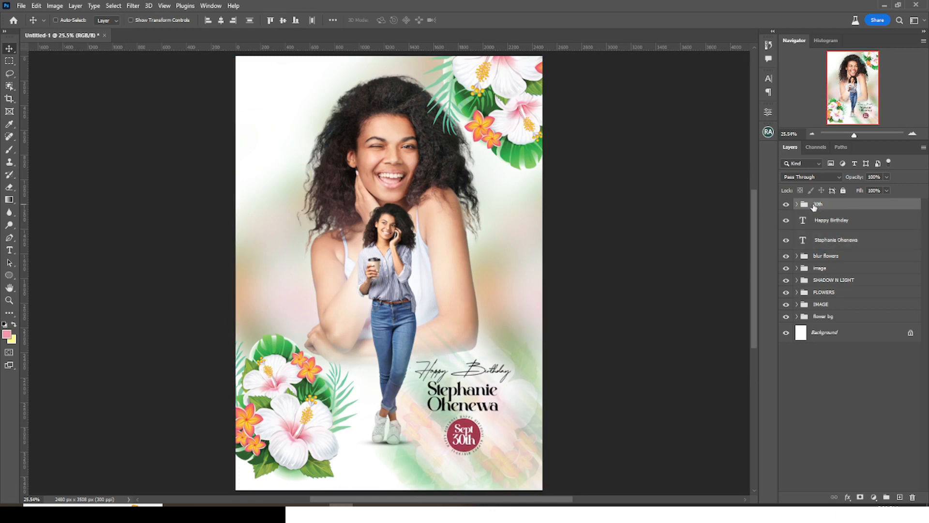
{"action": "key", "text": "ctrl+alt+shift+e"}
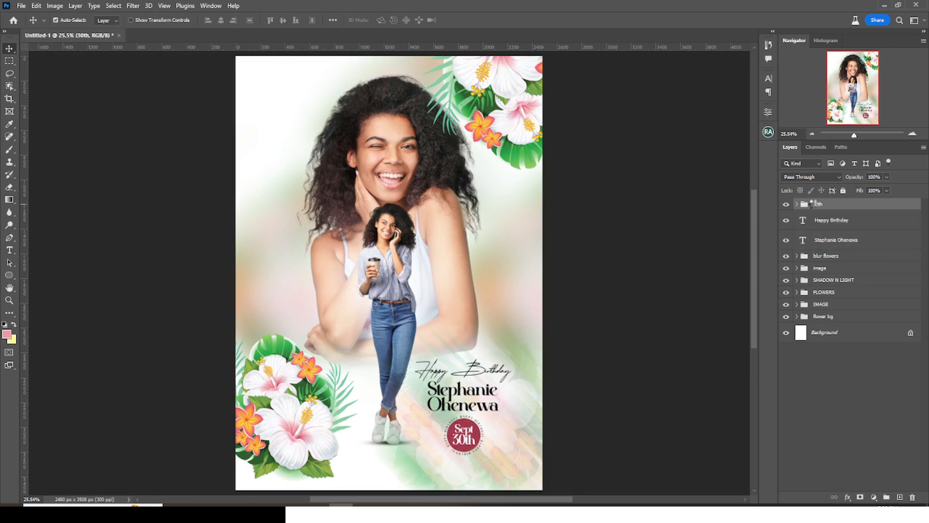
{"action": "right_click", "coordinate": [855, 209]}
- Make Layer 1 a smart object; in Camera Raw warm it, +0.35 exposure, -12 shadows, -13 whites, more clarity
{"action": "left_click", "coordinate": [798, 249]}
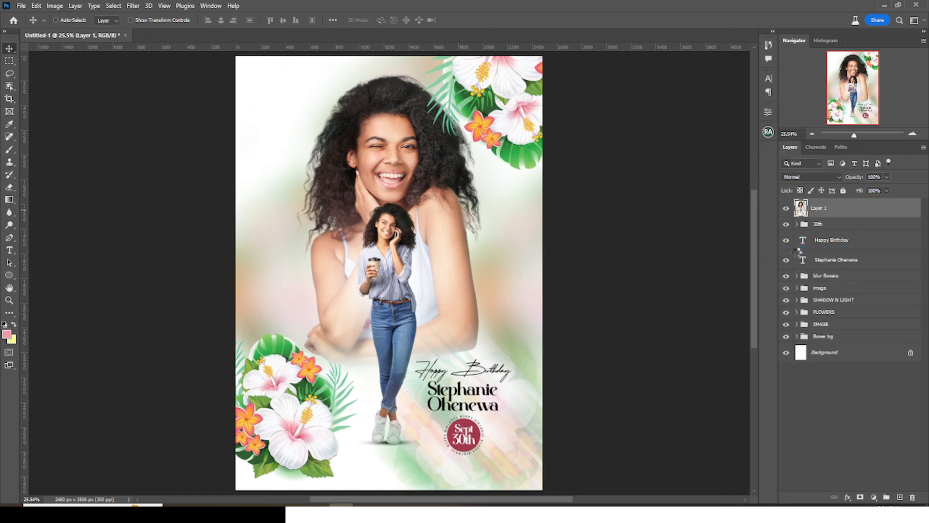
{"action": "left_click", "coordinate": [133, 6]}
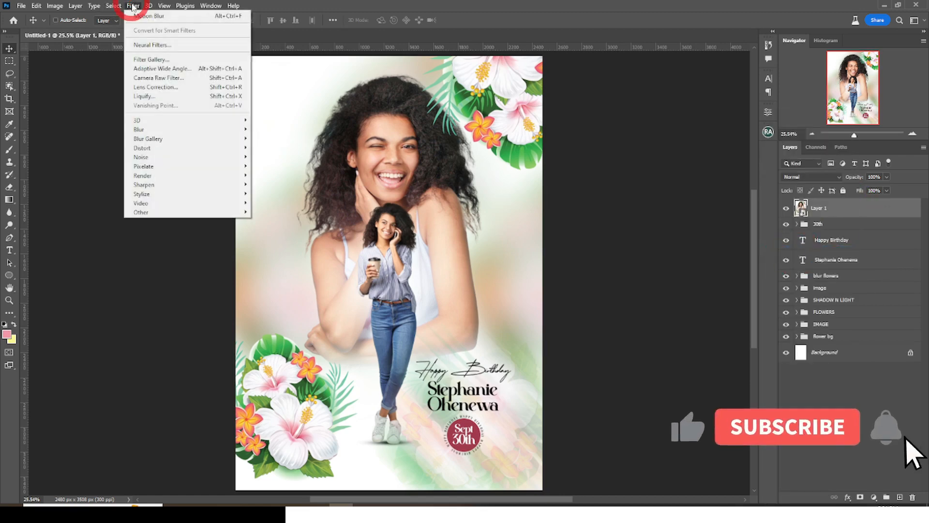
{"action": "left_click", "coordinate": [157, 80]}
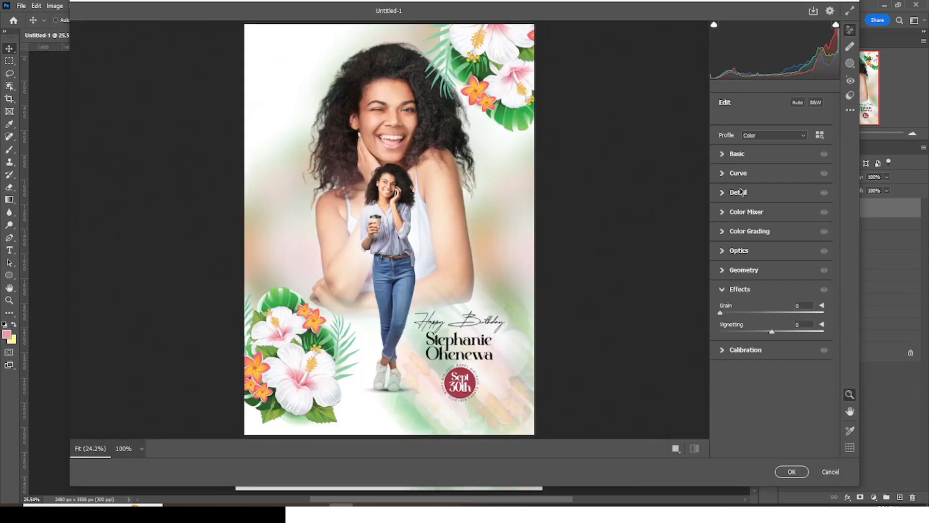
{"action": "left_click", "coordinate": [722, 154]}
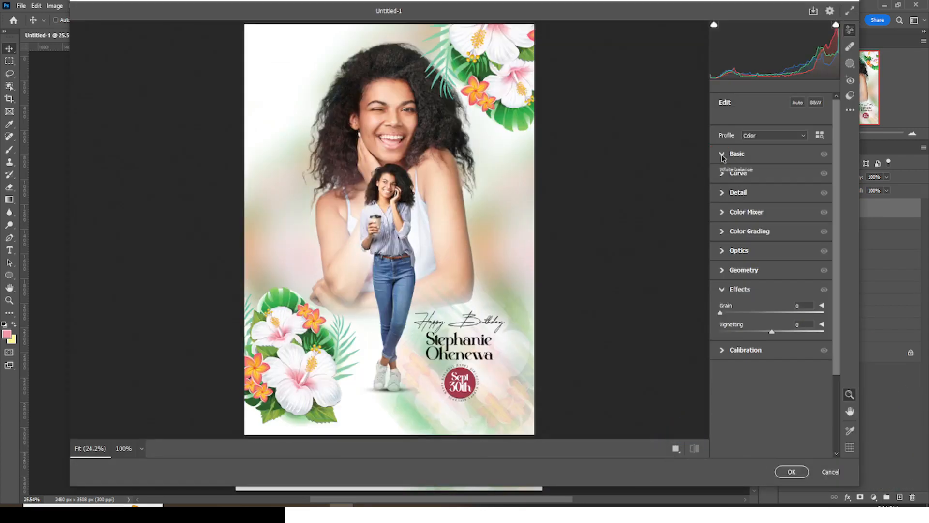
{"action": "left_click_drag", "start_coordinate": [773, 192], "coordinate": [779, 190]}
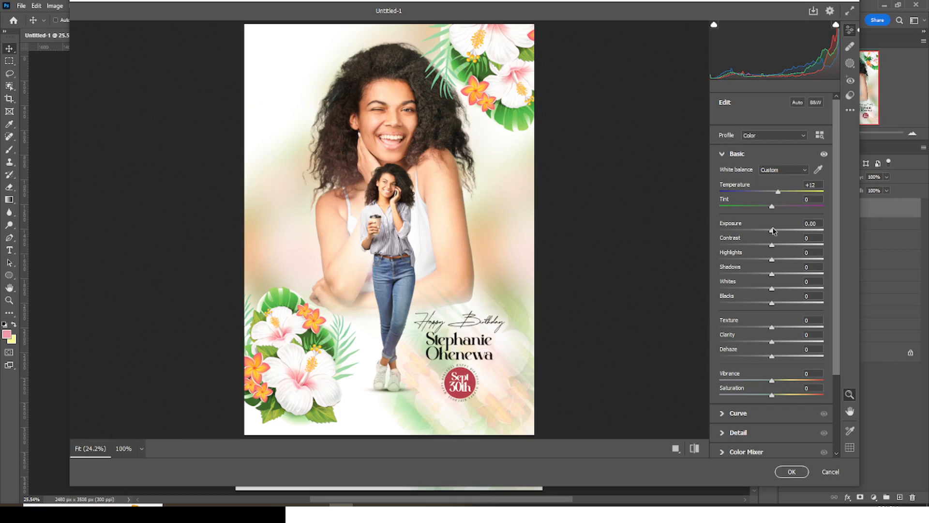
{"action": "left_click_drag", "start_coordinate": [775, 230], "coordinate": [775, 231]}
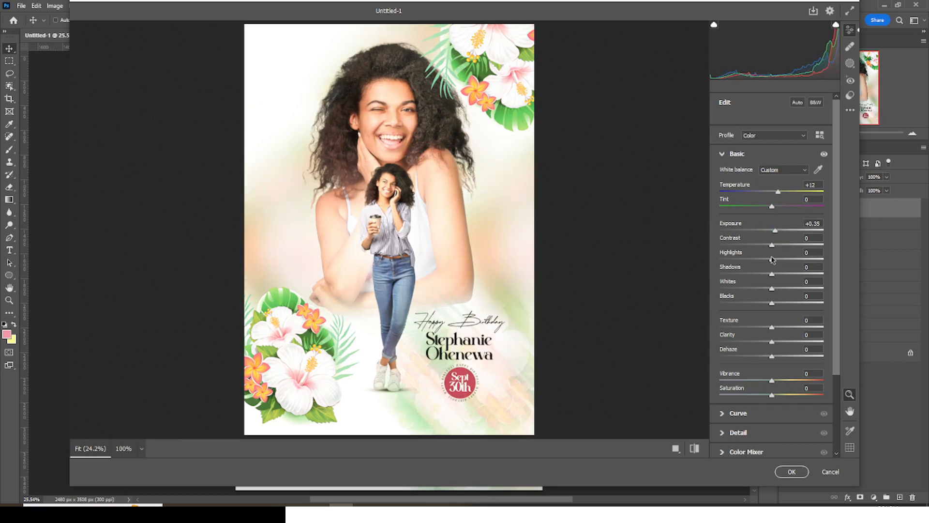
{"action": "left_click_drag", "start_coordinate": [773, 262], "coordinate": [777, 264]}
{"action": "left_click_drag", "start_coordinate": [771, 275], "coordinate": [765, 276]}
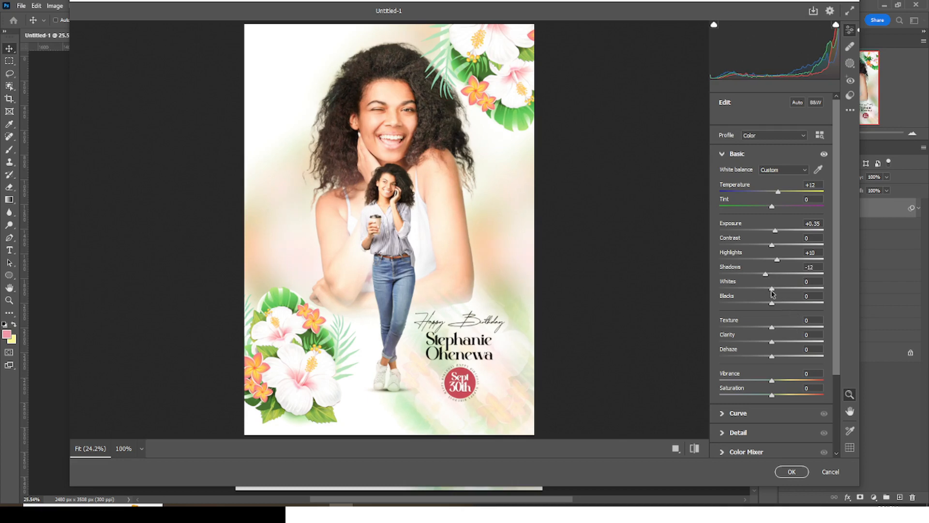
{"action": "left_click", "coordinate": [765, 289]}
{"action": "left_click_drag", "start_coordinate": [772, 307], "coordinate": [766, 308]}
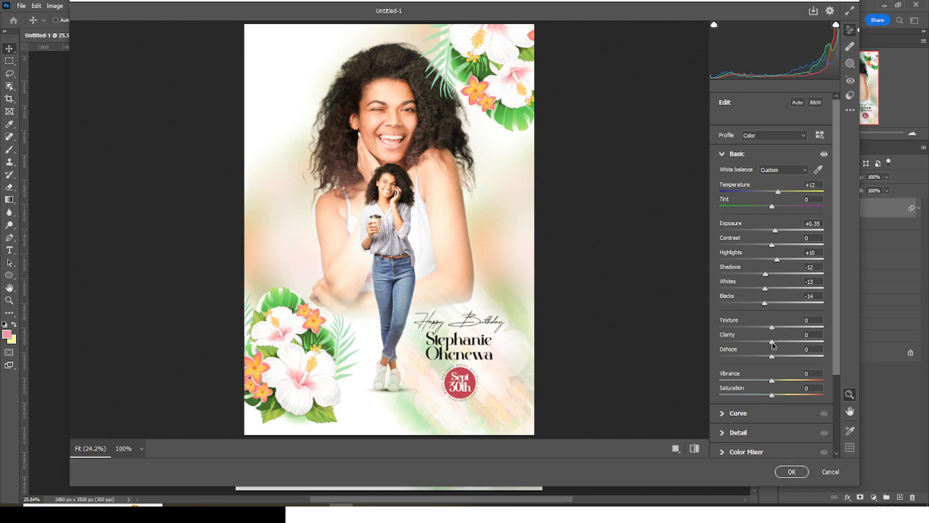
{"action": "mouse_move", "coordinate": [773, 342]}
{"action": "left_mouse_down"}
{"action": "mouse_move", "coordinate": [790, 341]}
{"action": "mouse_move", "coordinate": [776, 357]}
{"action": "left_mouse_up"}
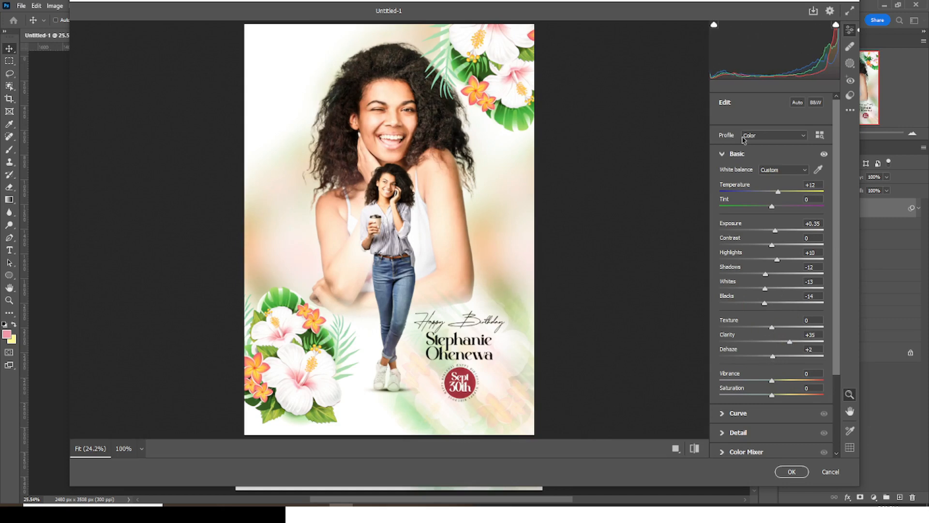
- Add a -27 vignette and +7 vibrance, then apply the Camera Raw grade
{"action": "left_click", "coordinate": [726, 154]}
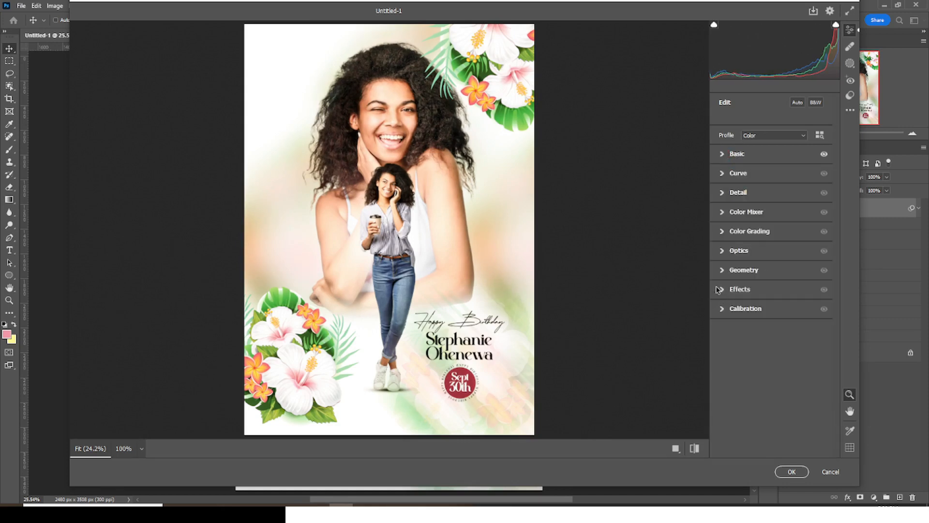
{"action": "left_click", "coordinate": [722, 290]}
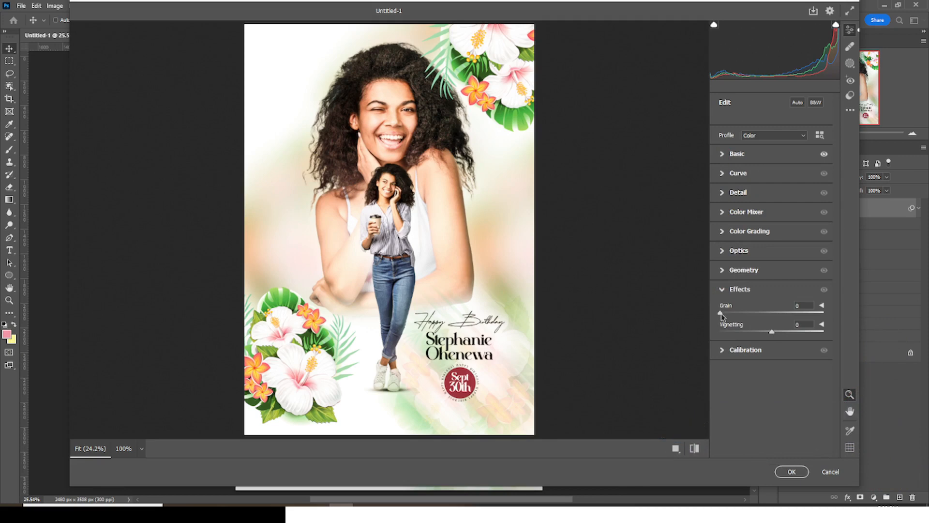
{"action": "left_click_drag", "start_coordinate": [772, 332], "coordinate": [756, 335]}
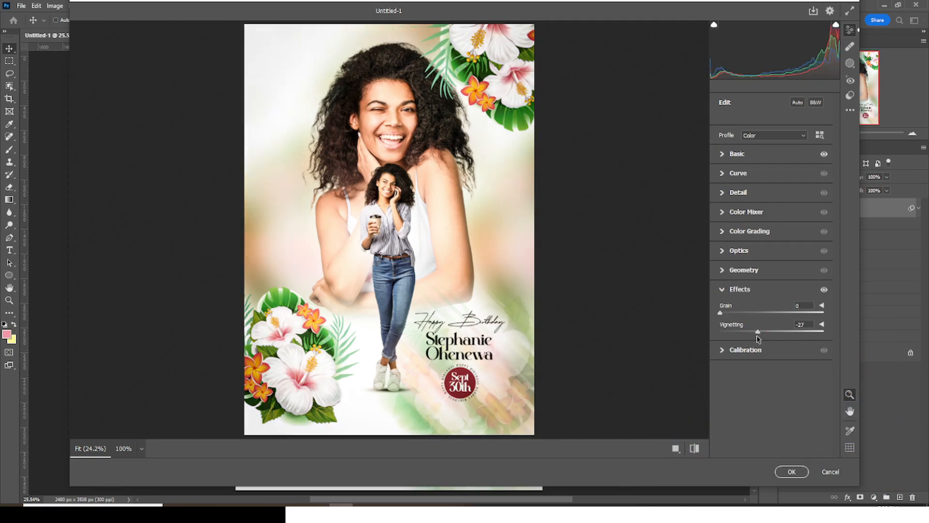
{"action": "left_click", "coordinate": [722, 290]}
{"action": "left_click", "coordinate": [723, 155]}
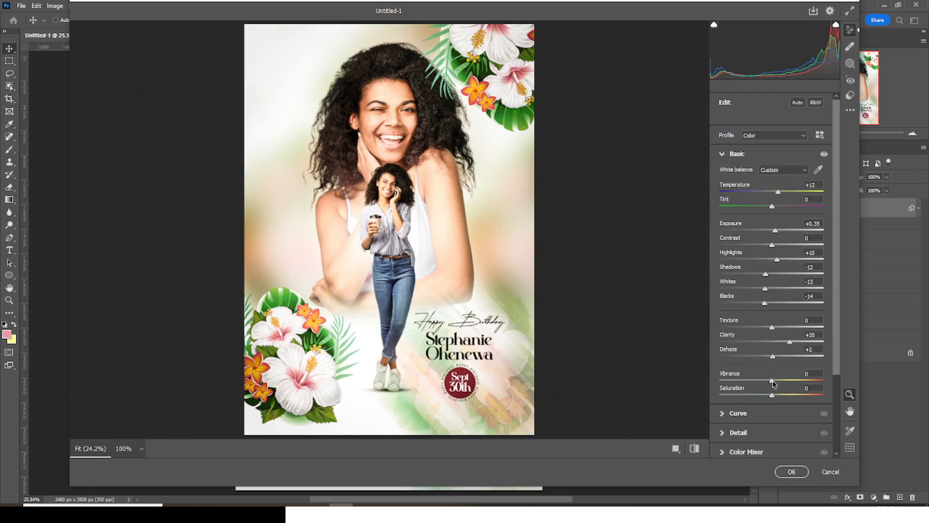
{"action": "left_click_drag", "start_coordinate": [773, 381], "coordinate": [776, 381]}
{"action": "left_click", "coordinate": [794, 472]}
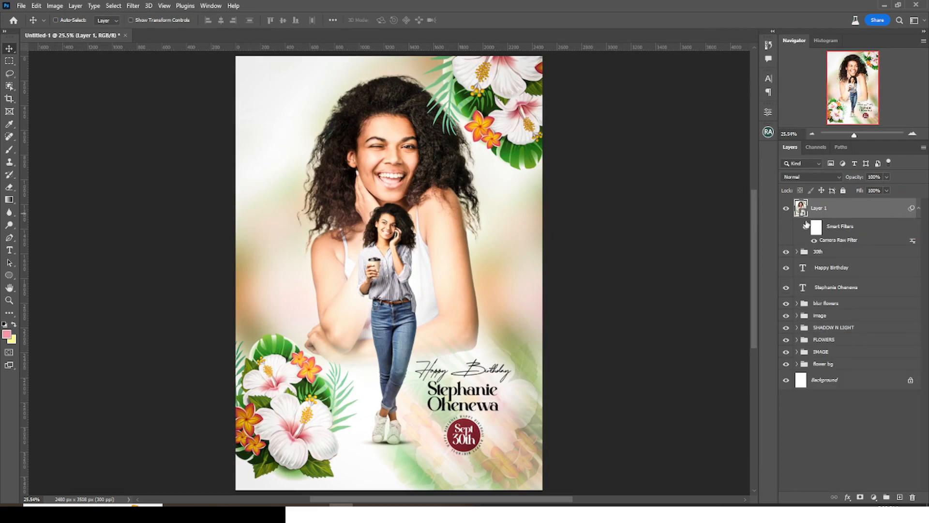
- On a new layer, paint a soft light pink (ffc3c5) brush stroke left of the face
{"action": "left_click", "coordinate": [899, 497]}
{"action": "left_click", "coordinate": [840, 213]}
{"action": "key", "text": "b"}
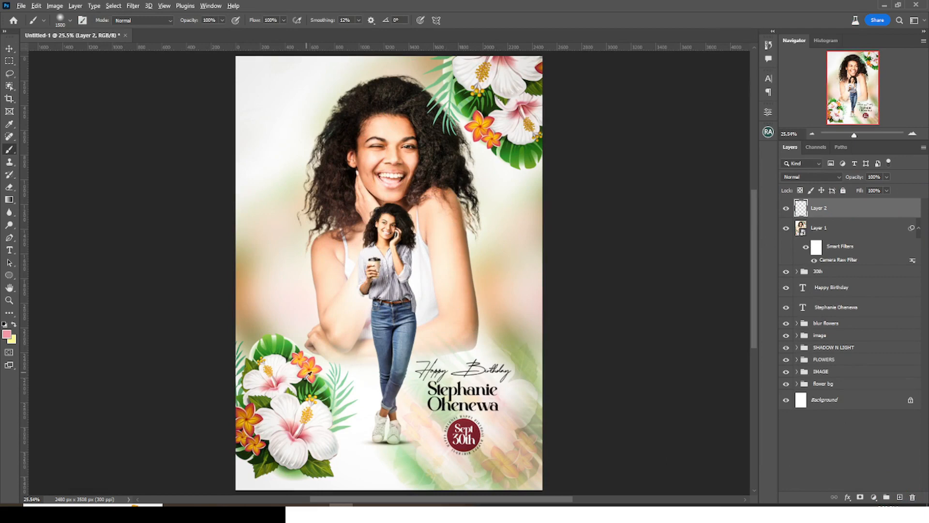
{"action": "left_click", "coordinate": [8, 335]}
{"action": "left_click_drag", "start_coordinate": [703, 156], "coordinate": [701, 150]}
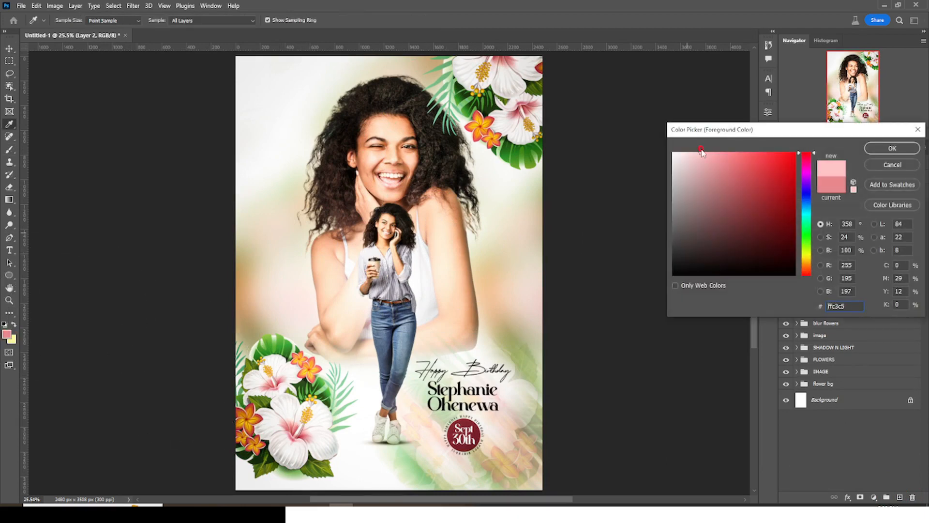
{"action": "left_click", "coordinate": [892, 148]}
{"action": "left_click_drag", "start_coordinate": [312, 227], "coordinate": [315, 261]}
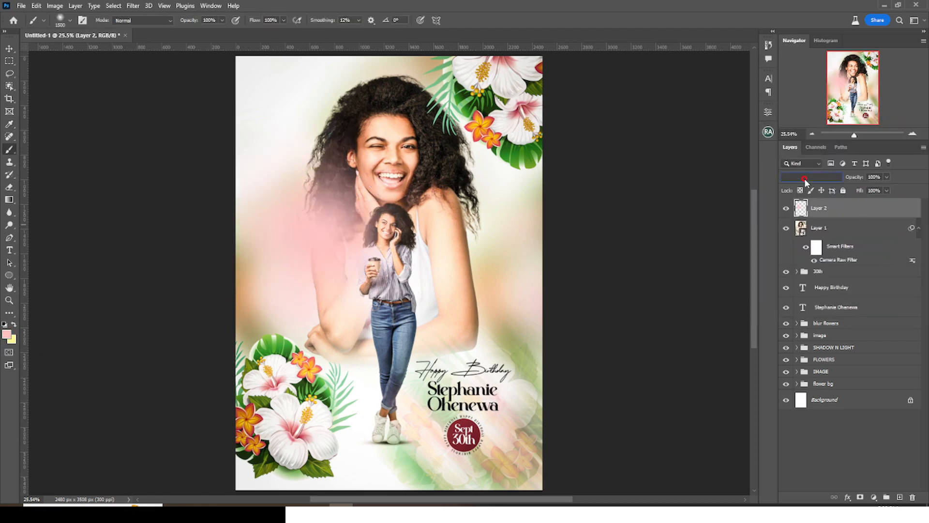
- Set the pink stroke layer to Screen blend mode and scale it up
{"action": "left_click", "coordinate": [805, 177]}
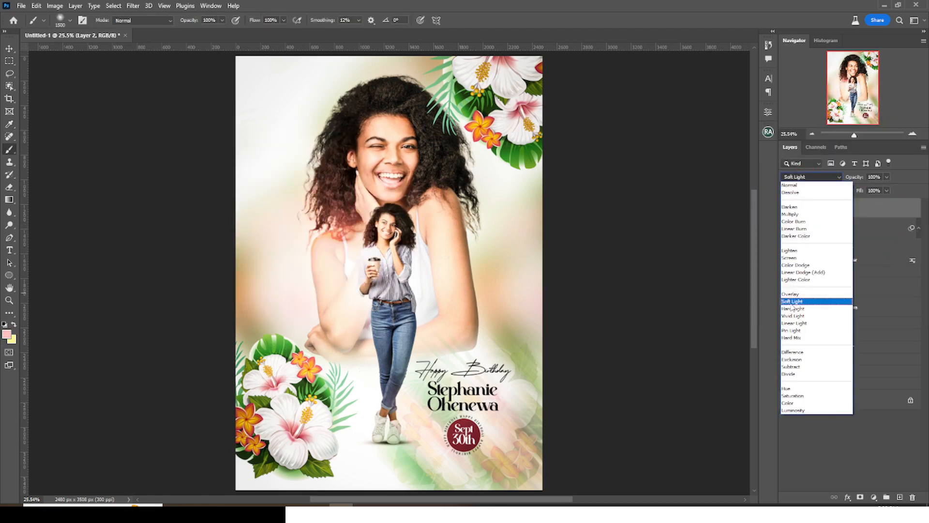
{"action": "left_click", "coordinate": [790, 257]}
{"action": "key", "text": "ctrl+t"}
{"action": "left_click_drag", "start_coordinate": [415, 84], "coordinate": [347, 152]}
{"action": "key", "text": "Return"}
- Duplicate the pink glow and position the copies toward the lower right and over the jeans
{"action": "key", "text": "ctrl+j"}
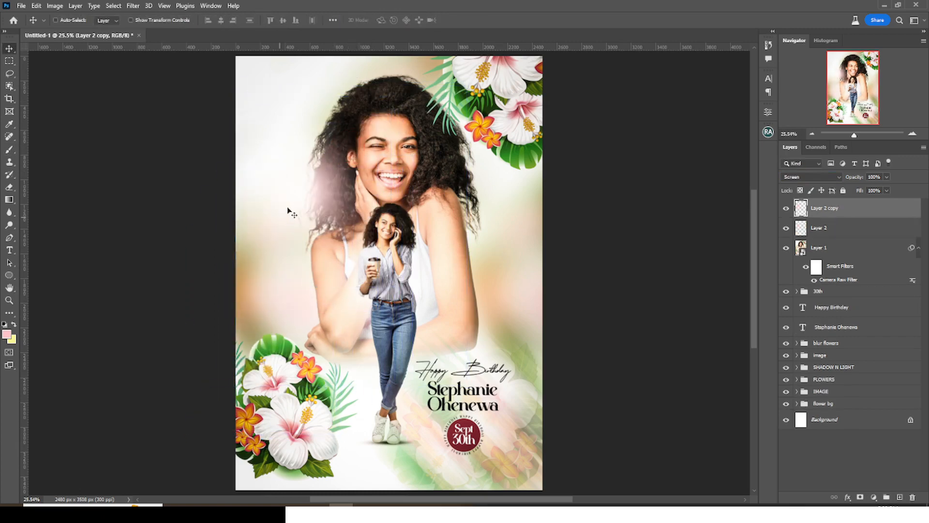
{"action": "left_click_drag", "start_coordinate": [503, 318], "coordinate": [479, 333]}
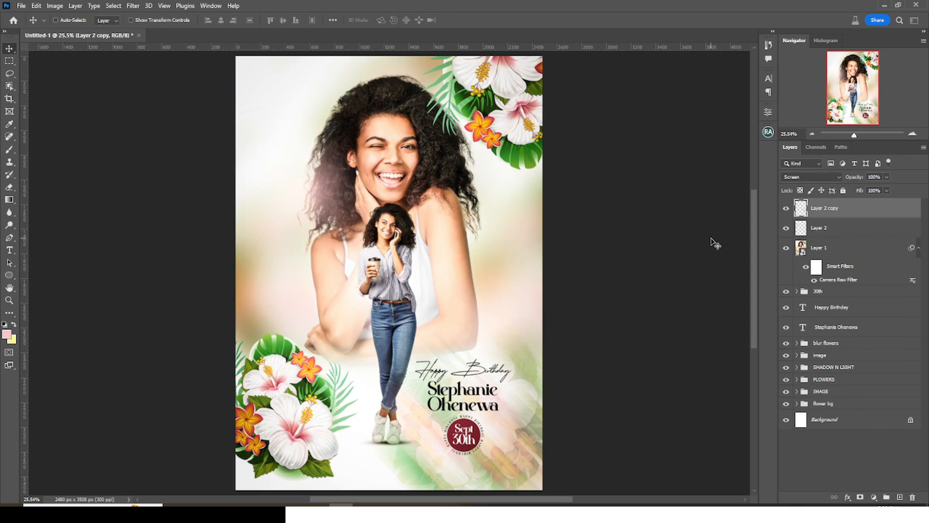
{"action": "left_click_drag", "start_coordinate": [388, 308], "coordinate": [540, 320]}
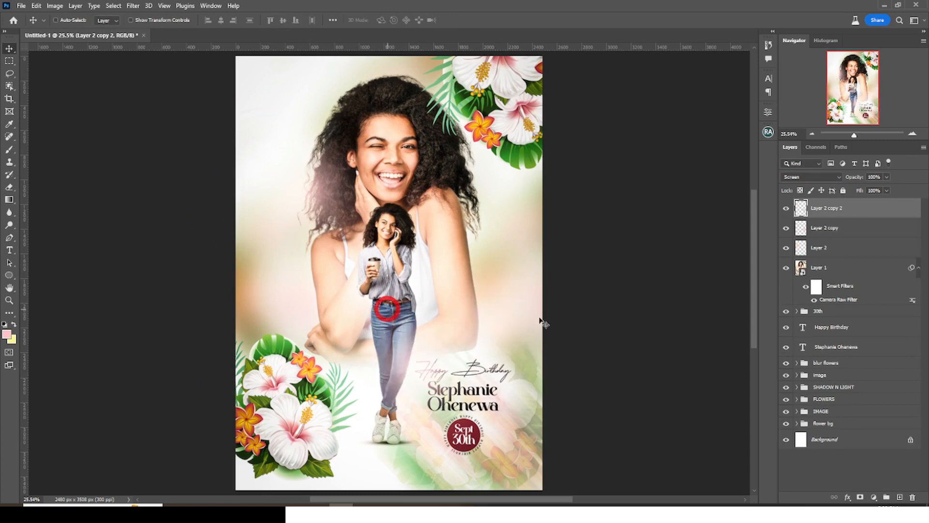
{"action": "left_click_drag", "start_coordinate": [413, 342], "coordinate": [353, 357]}
- Group the three glow layers into a folder and name it GLOW
{"action": "left_click", "coordinate": [823, 206]}
{"action": "left_click", "coordinate": [823, 250], "text": "shift"}
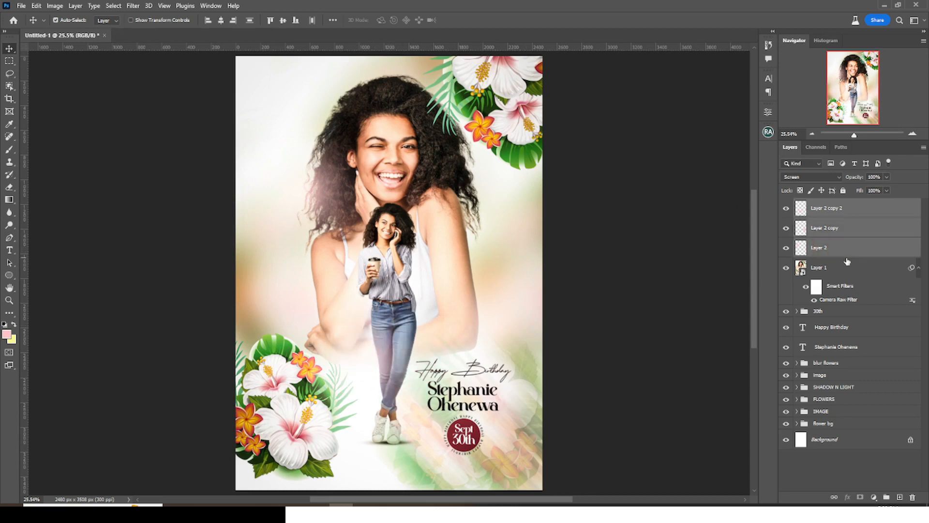
{"action": "key", "text": "ctrl+g"}
{"action": "left_click", "coordinate": [821, 205]}
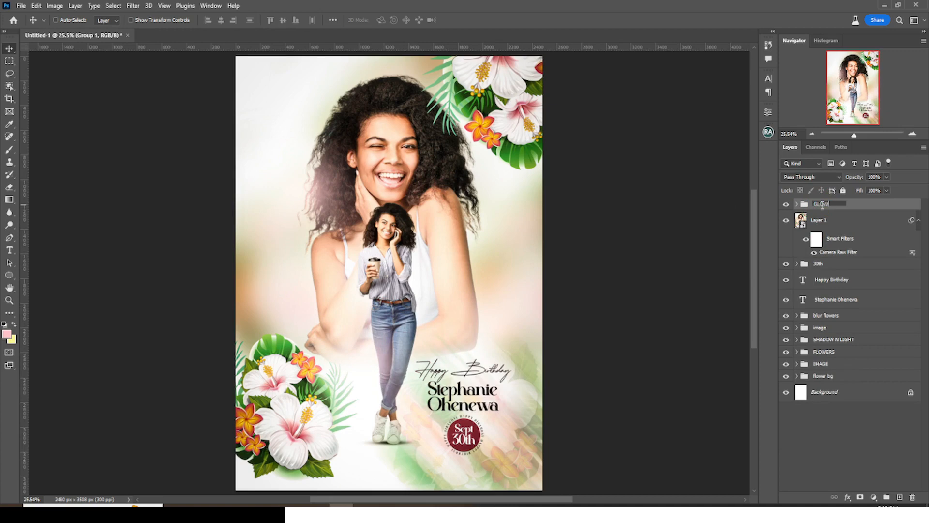